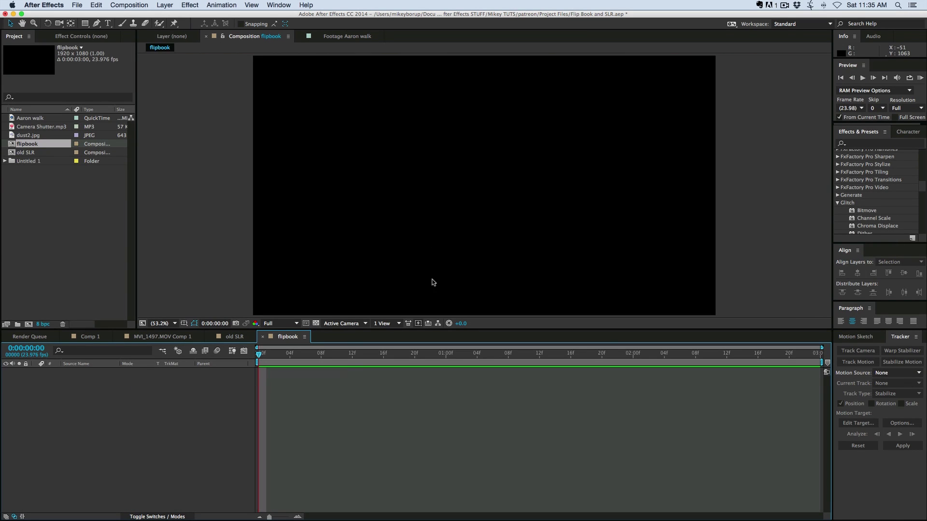
# Trim the Aaron walk clip to 0:00:05:00–0:00:08:11 and add it to the flipbook composition
pyautogui.click(32, 119)
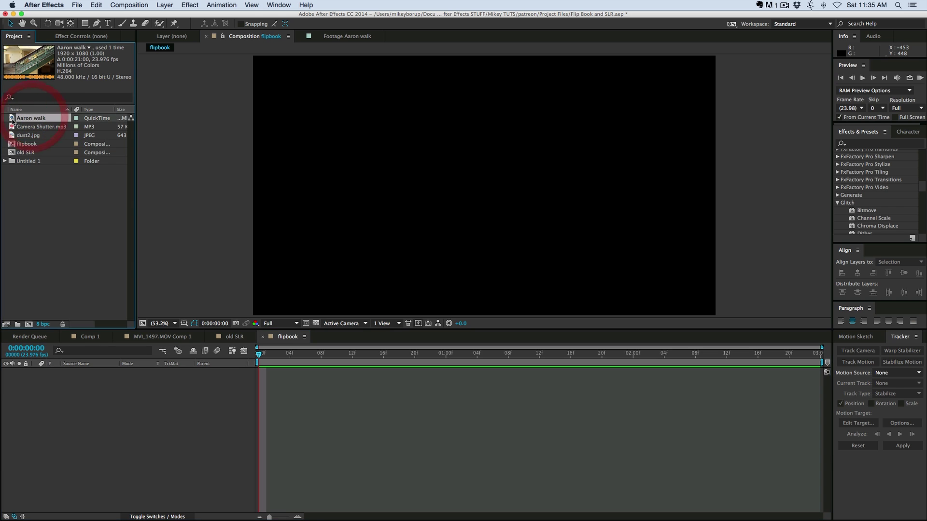
pyautogui.doubleClick(32, 119)
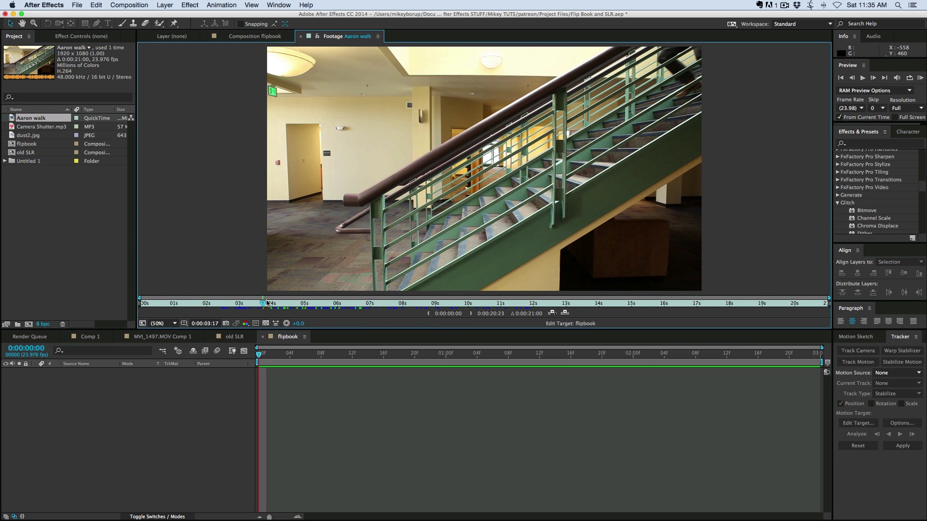
pyautogui.moveTo(283, 303); pyautogui.dragTo(304, 303)
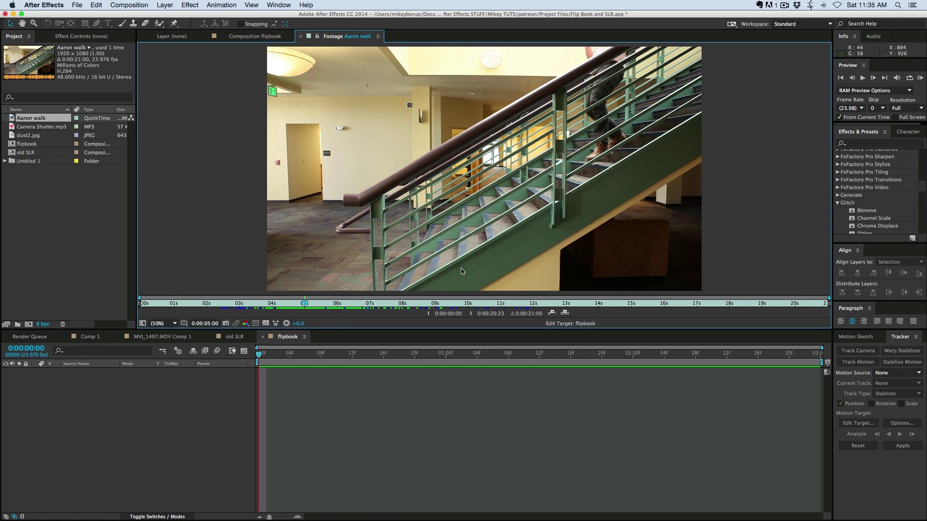
pyautogui.click(429, 315)
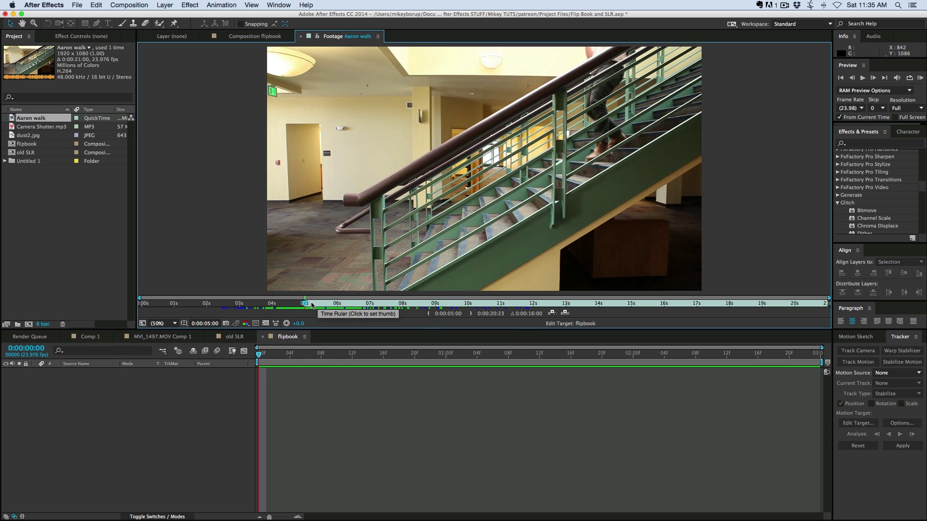
pyautogui.moveTo(307, 303); pyautogui.dragTo(418, 305)
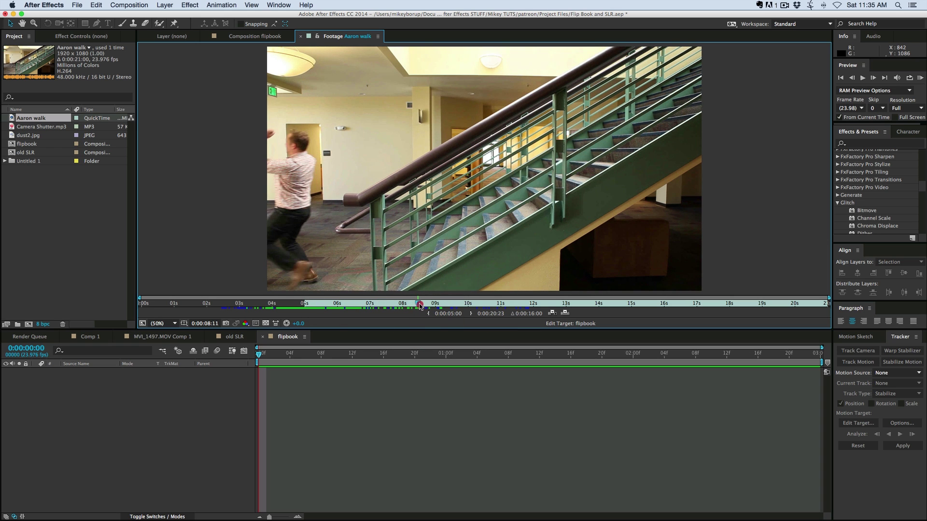
pyautogui.click(471, 314)
pyautogui.moveTo(14, 119); pyautogui.dragTo(21, 122)
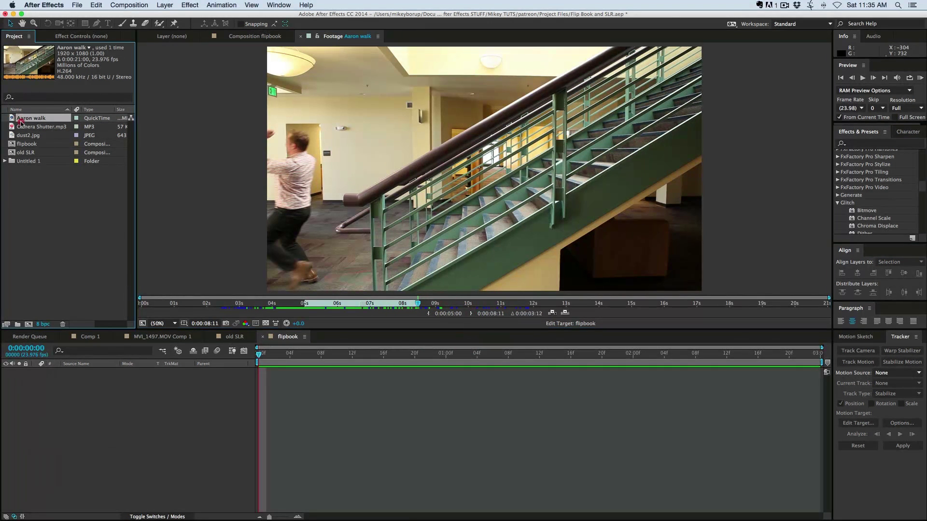
pyautogui.moveTo(274, 386); pyautogui.dragTo(305, 378)
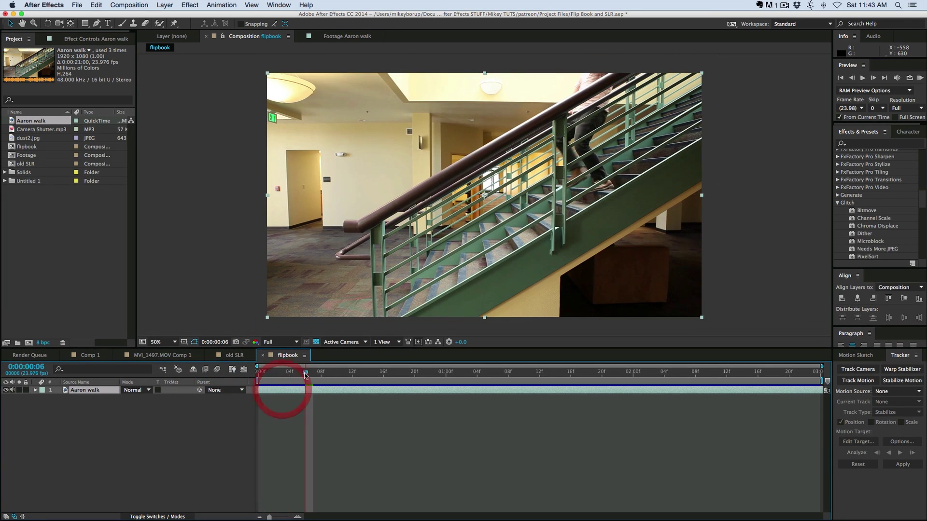
# Precompose the Aaron walk layer into a new composition named Footage
pyautogui.moveTo(376, 369); pyautogui.dragTo(282, 370)
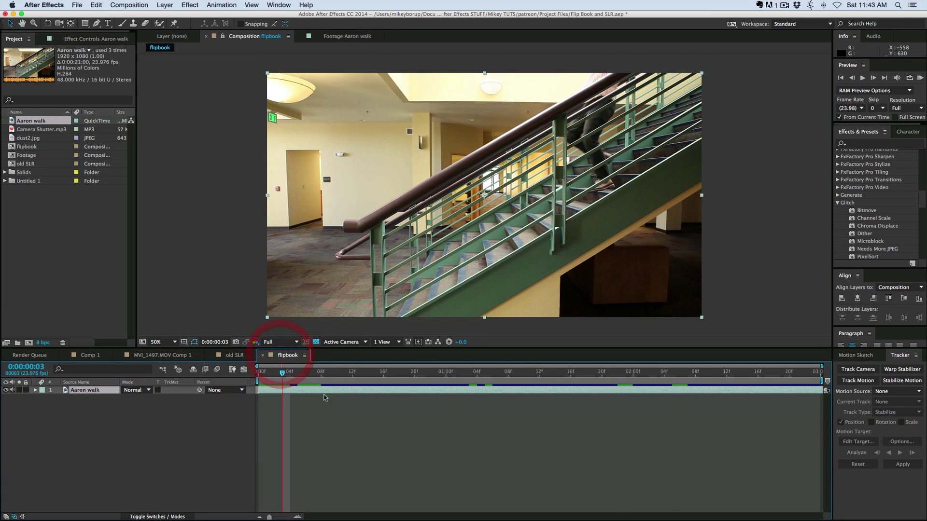
pyautogui.click(323, 397)
pyautogui.click(322, 391)
pyautogui.press('super+shift+c')
pyautogui.write('f')
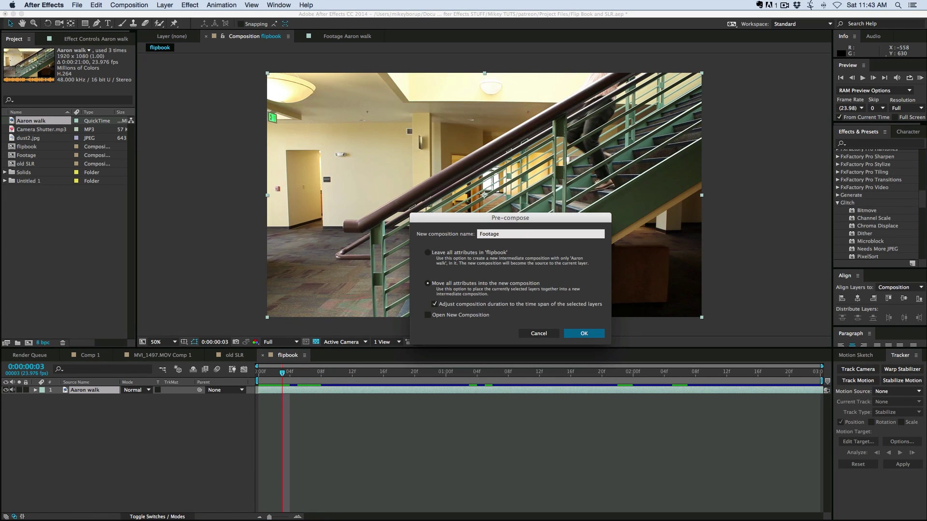
pyautogui.press('Return')
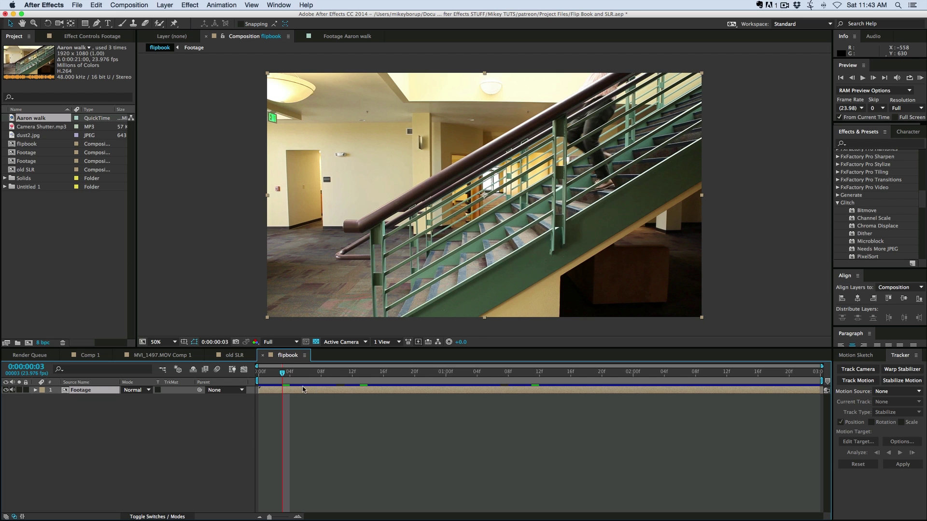
# Preview the walk in the composition, then return to the first frame
pyautogui.press('space')
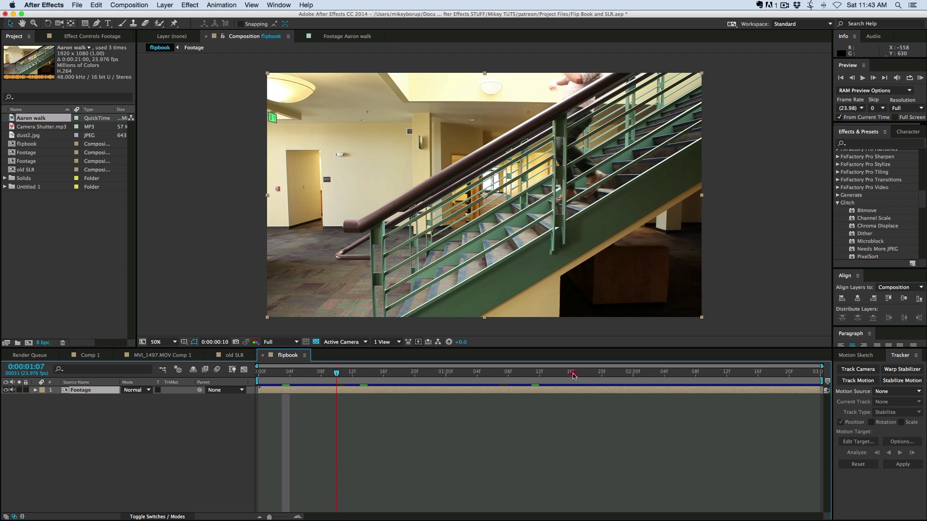
pyautogui.moveTo(561, 368); pyautogui.dragTo(391, 371)
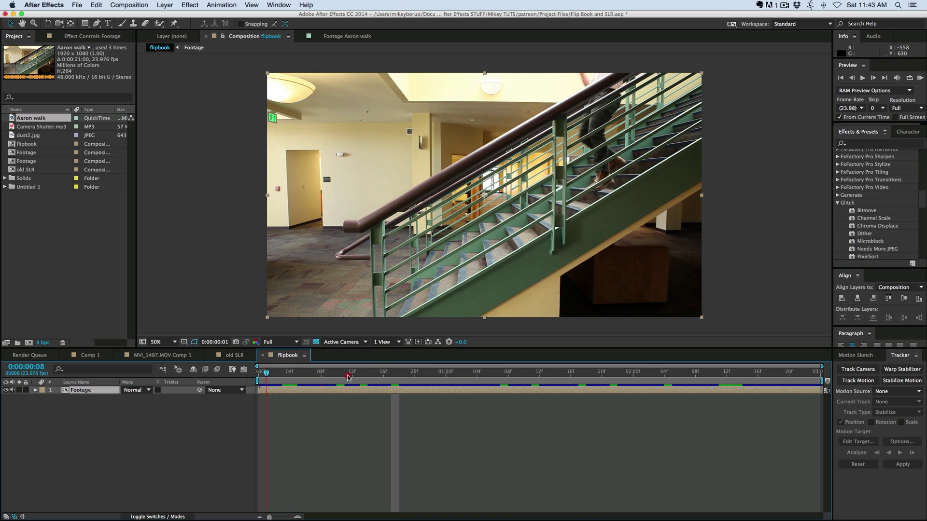
pyautogui.moveTo(391, 371); pyautogui.dragTo(509, 366)
pyautogui.click(508, 367)
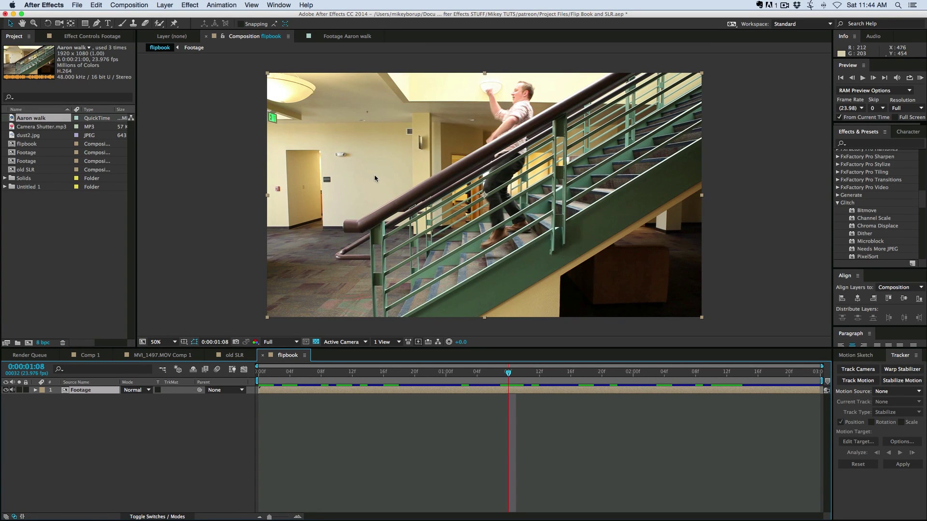
pyautogui.press('Home')
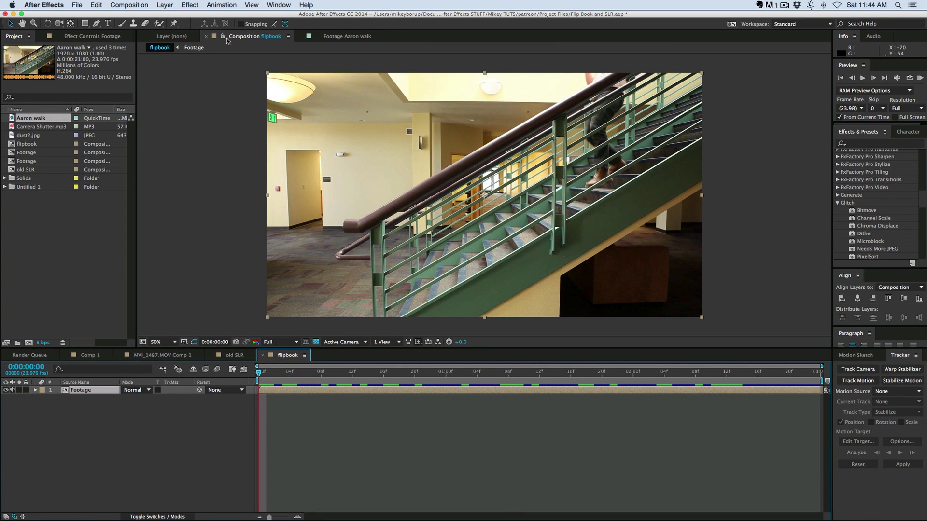
# Apply CC Page Turn with Fold Radius 102.8 and the fold at the bottom-right corner (1892, 1066)
pyautogui.click(193, 5)
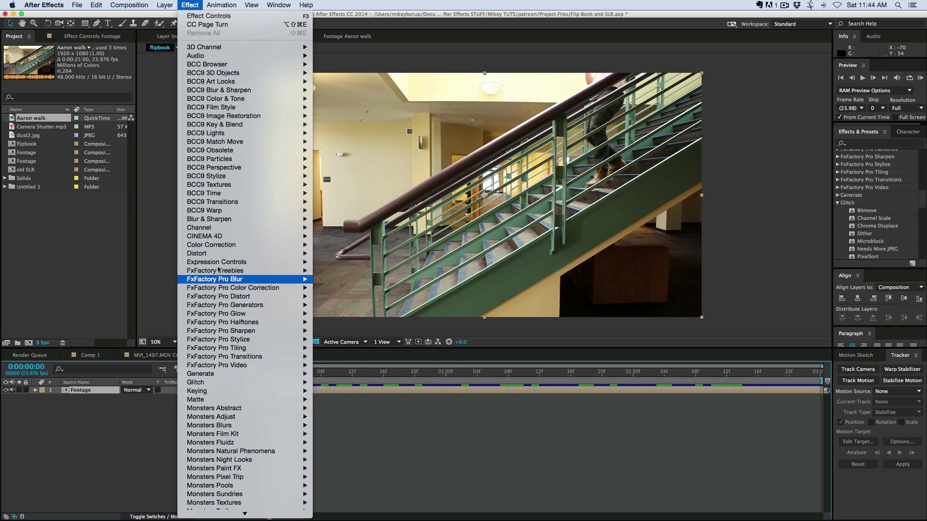
pyautogui.moveTo(218, 257)
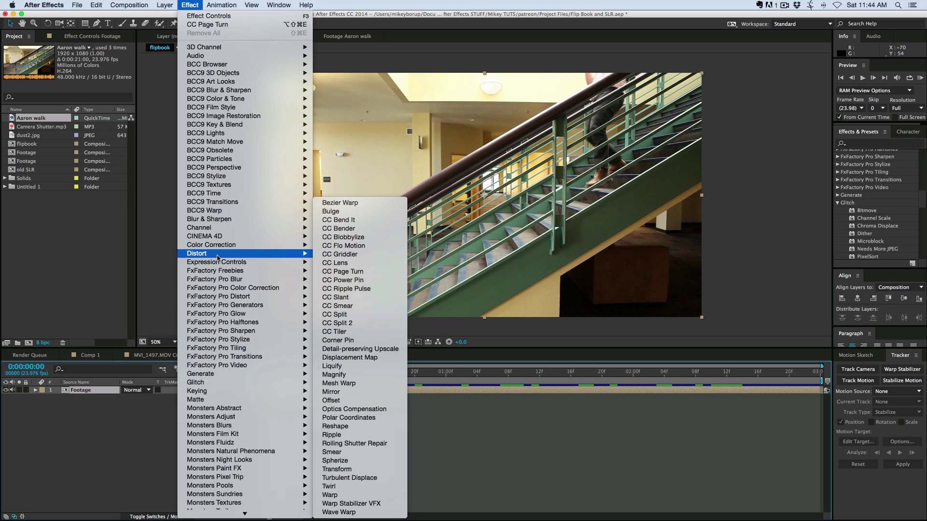
pyautogui.click(364, 272)
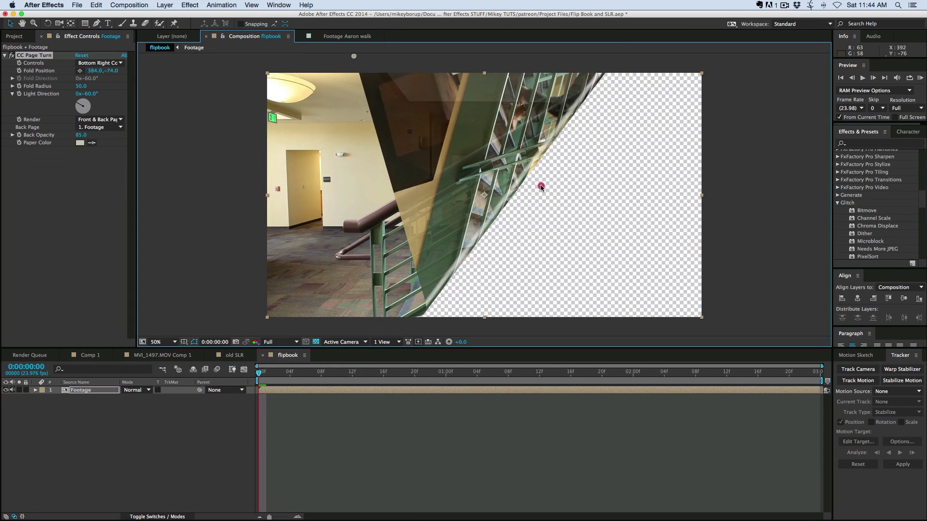
pyautogui.moveTo(542, 187); pyautogui.dragTo(468, 179)
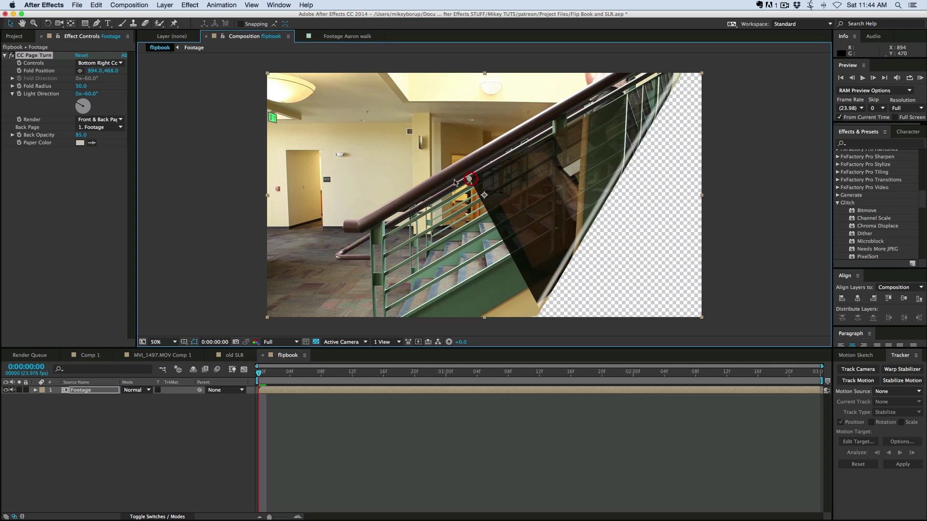
pyautogui.moveTo(81, 88); pyautogui.dragTo(358, 124)
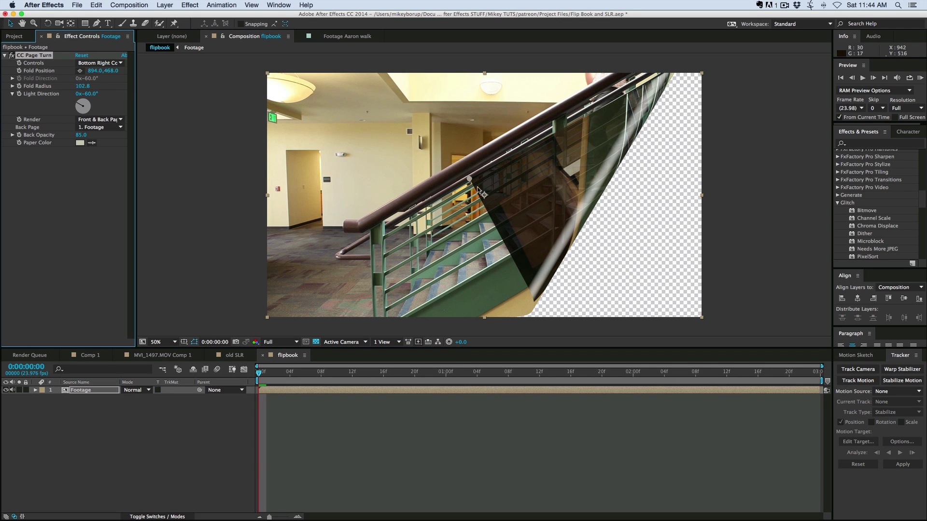
pyautogui.moveTo(478, 190); pyautogui.dragTo(684, 314)
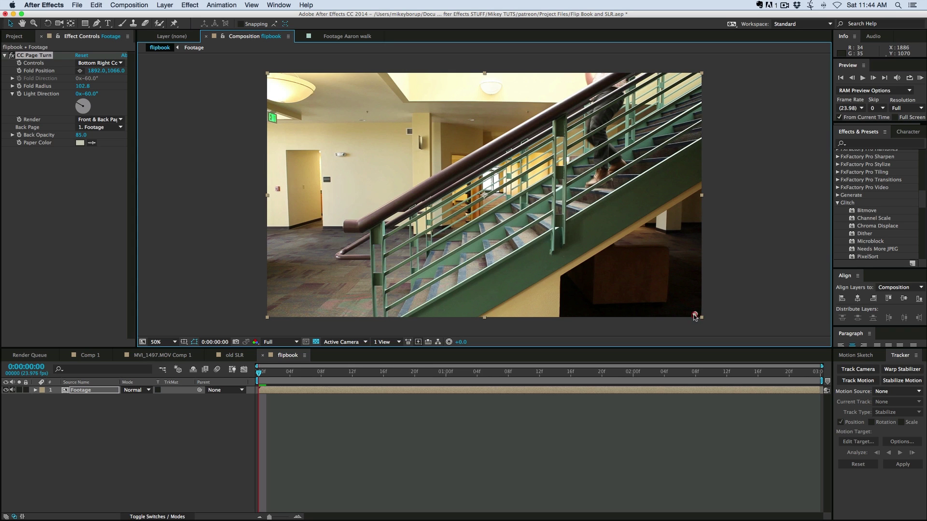
# Keyframe Fold Position flat at frame 0 and at -2084,-482 by frame 7, then preview
pyautogui.click(20, 71)
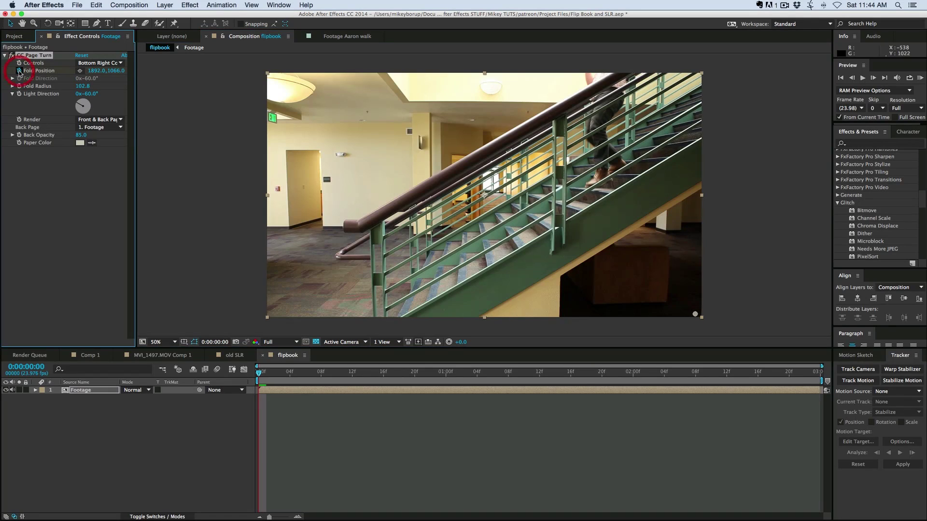
pyautogui.press('space')
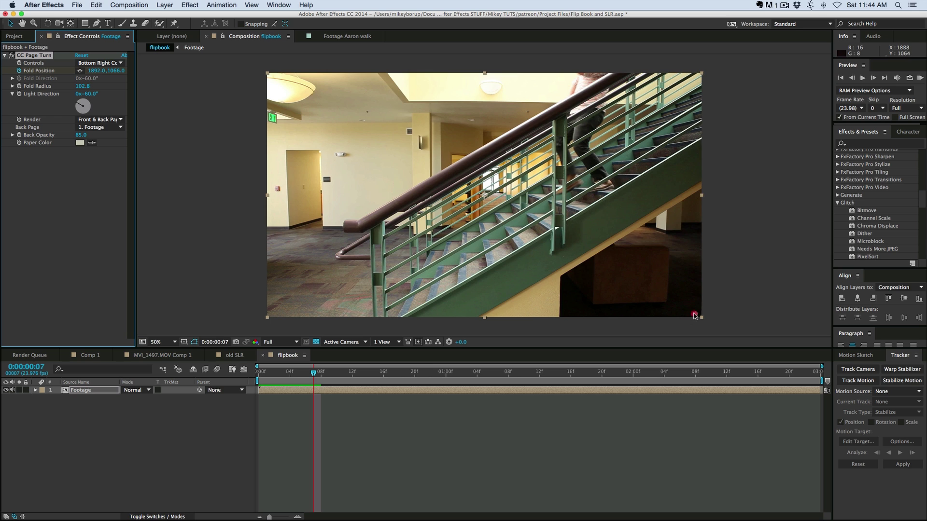
pyautogui.moveTo(694, 316); pyautogui.dragTo(5, 71)
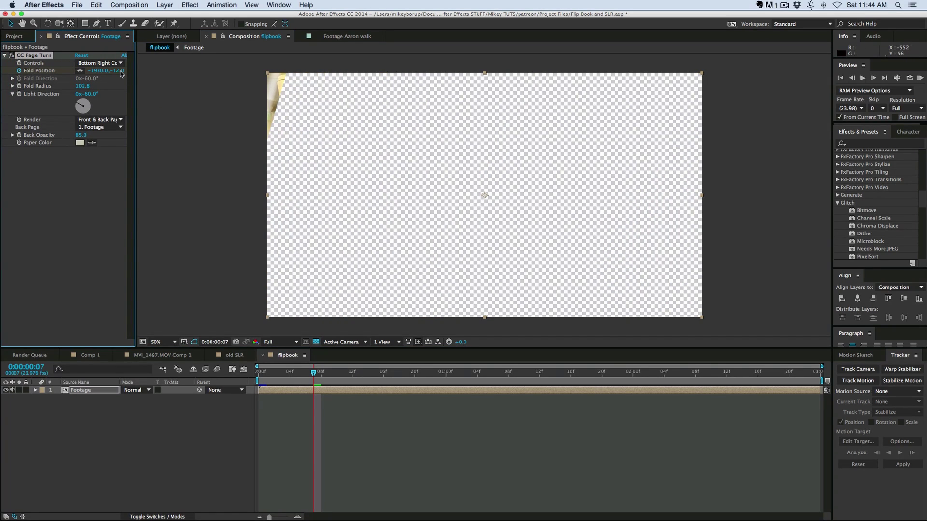
pyautogui.moveTo(92, 72); pyautogui.dragTo(39, 72)
pyautogui.click(346, 354)
pyautogui.press('Home')
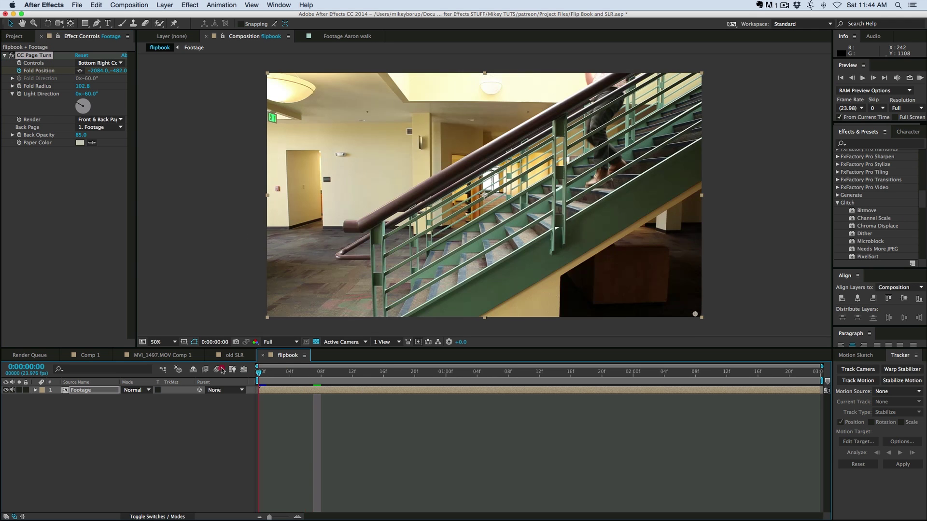
pyautogui.press('space')
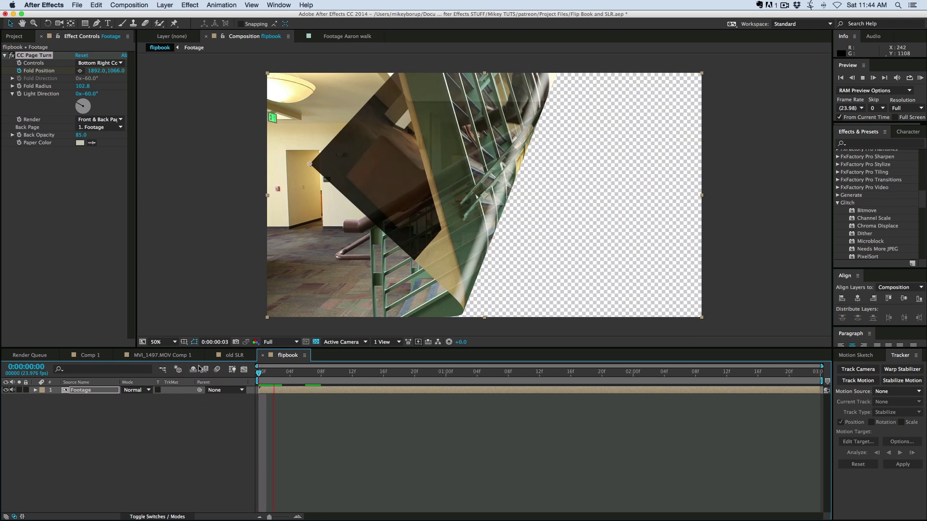
pyautogui.press('space')
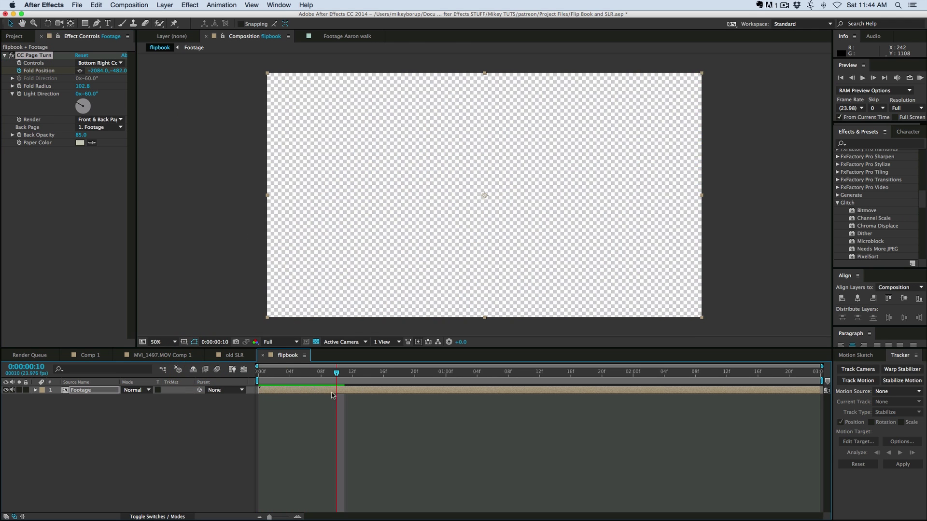
pyautogui.moveTo(272, 376); pyautogui.dragTo(260, 376)
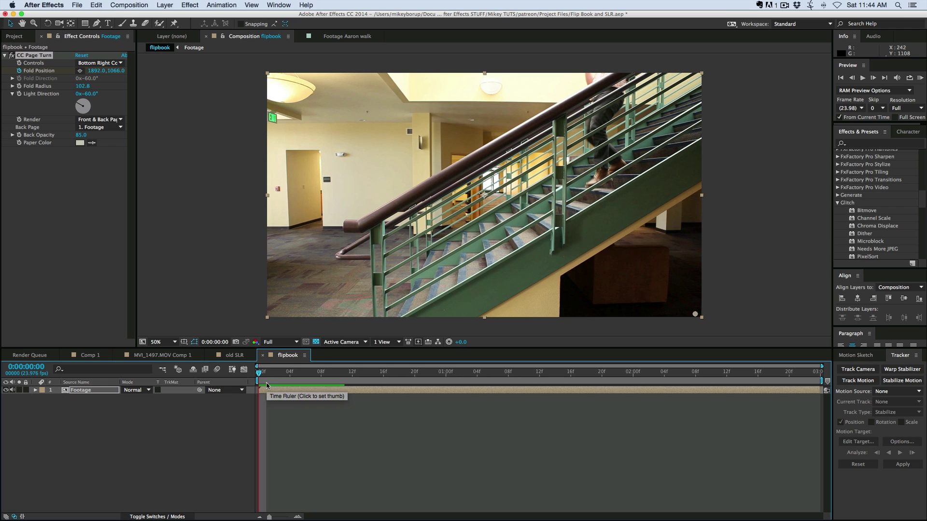
# Ease the Fold Position keyframes in the speed graph so the turn accelerates toward frame 7
pyautogui.click(294, 390)
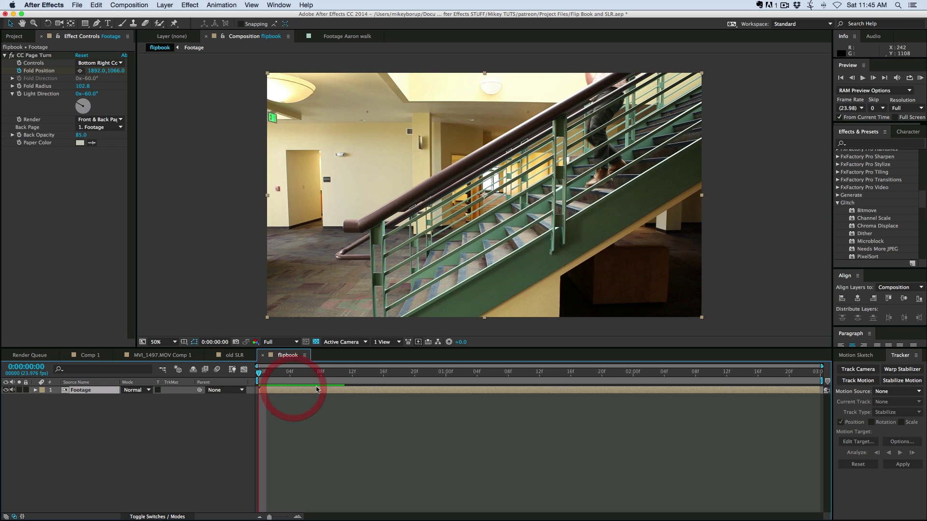
pyautogui.press('u')
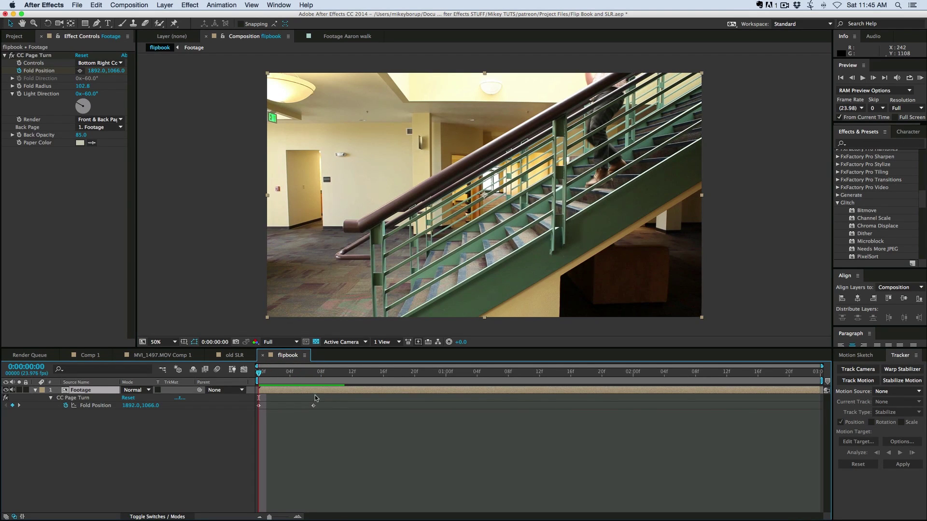
pyautogui.moveTo(330, 420); pyautogui.dragTo(252, 405)
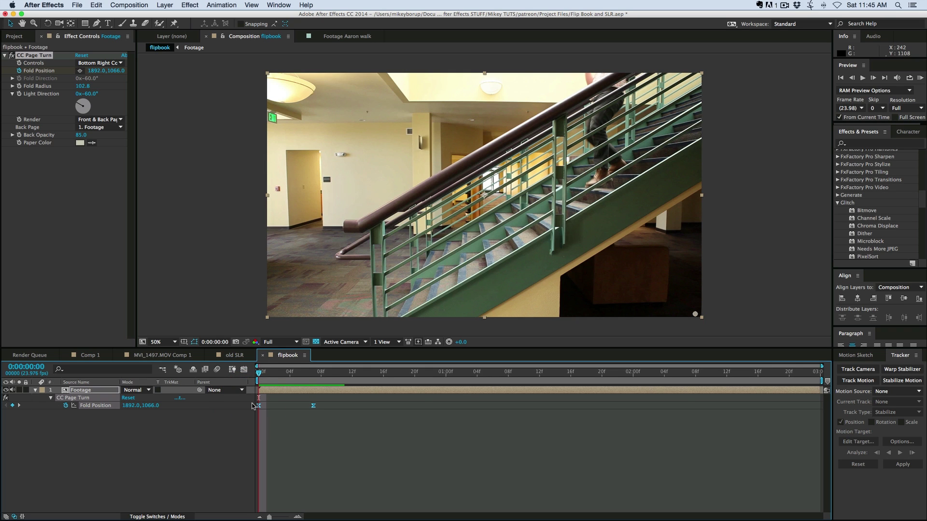
pyautogui.click(244, 371)
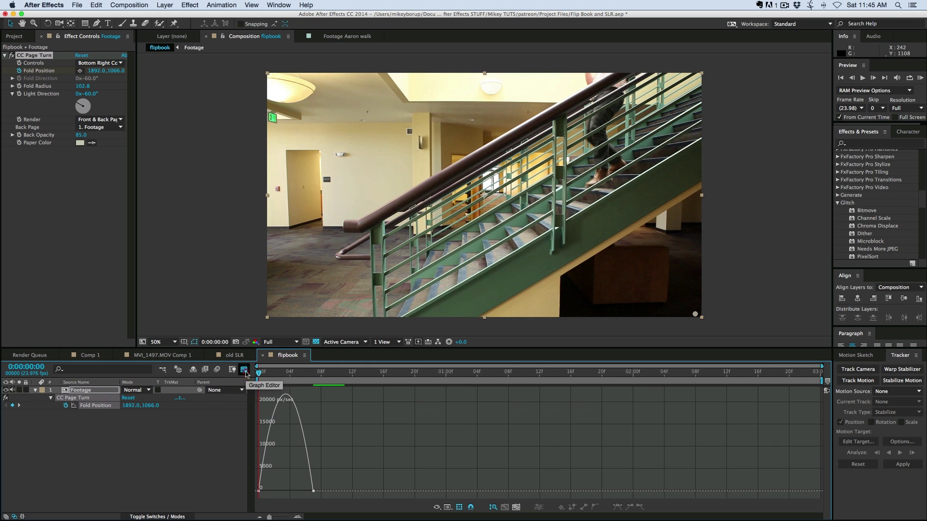
pyautogui.click(267, 492)
pyautogui.moveTo(269, 493); pyautogui.dragTo(285, 491)
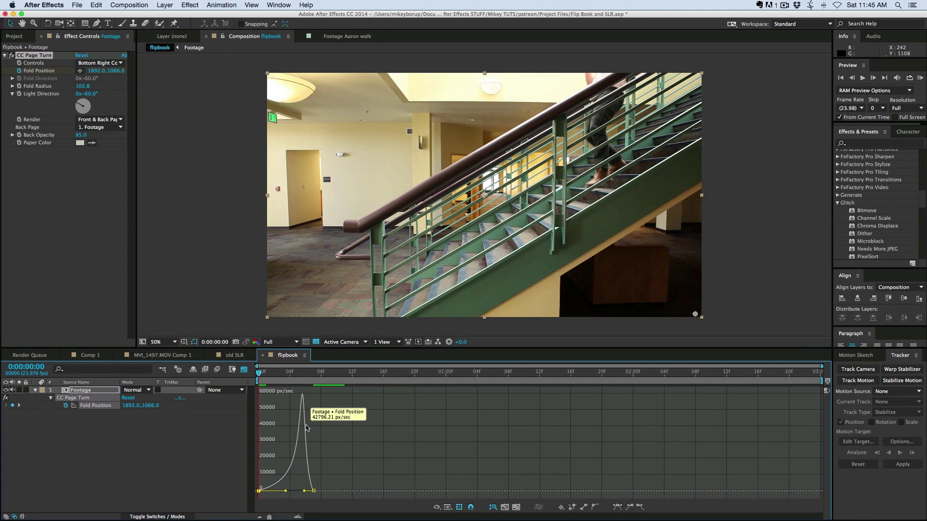
# Preview the eased page turn and stop on frame 6
pyautogui.click(243, 369)
pyautogui.press('space')
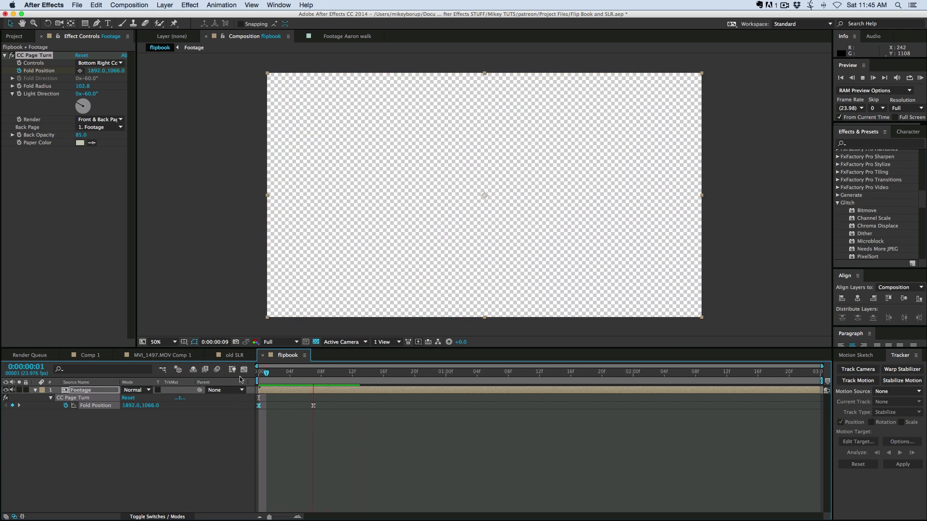
pyautogui.click(306, 374)
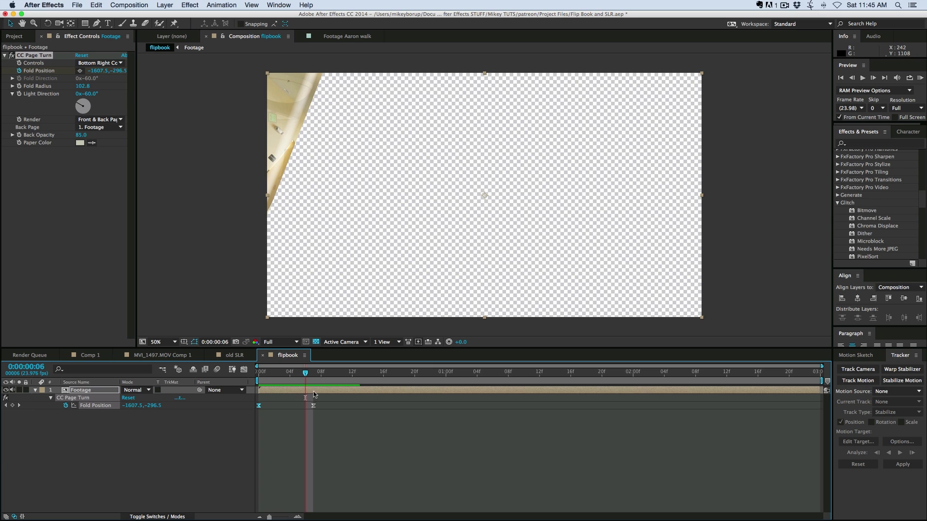
# Trim the Footage layer's out point to frame 6, preview, and settle on frame 5
pyautogui.click(314, 393)
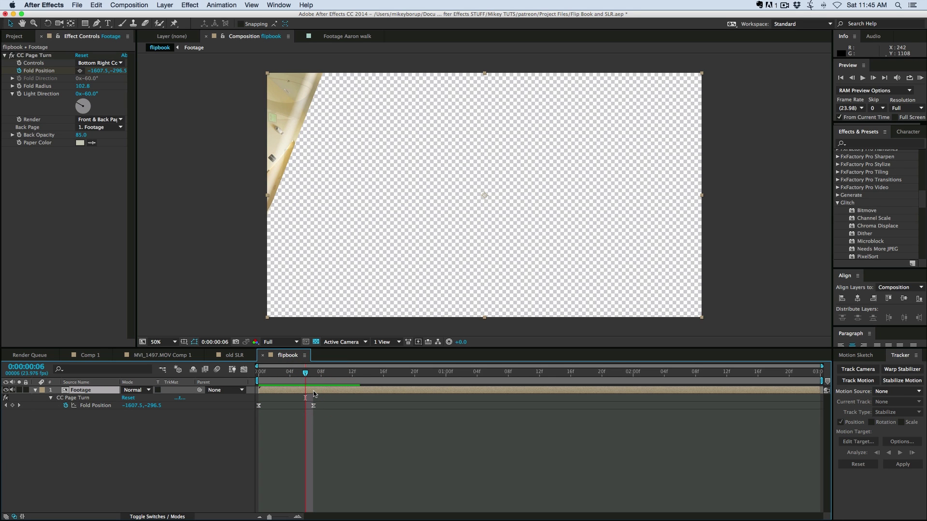
pyautogui.hotkey('alt', ']')
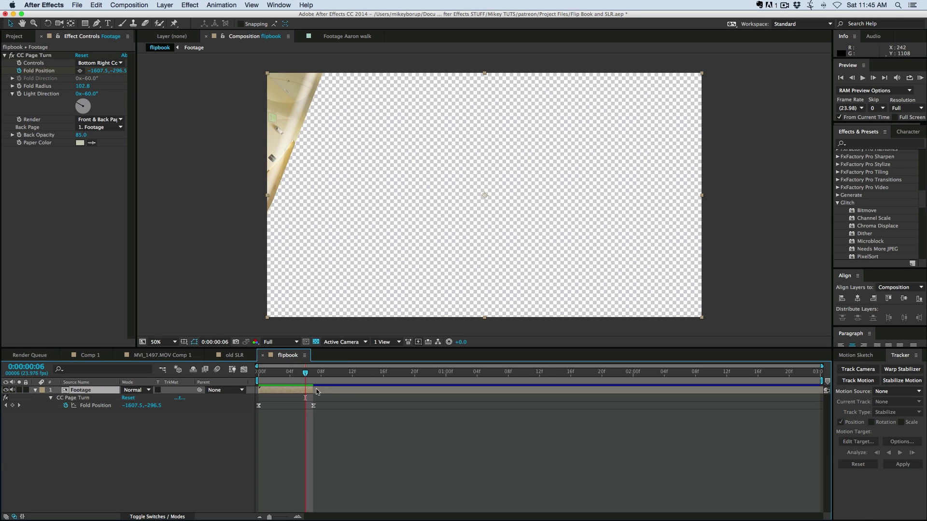
pyautogui.press('space')
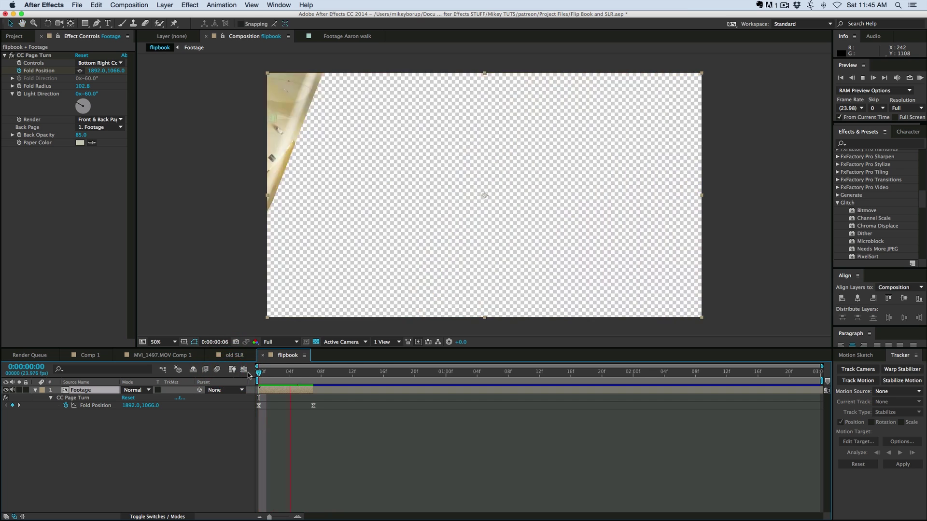
pyautogui.moveTo(263, 374); pyautogui.dragTo(295, 378)
pyautogui.click(292, 391)
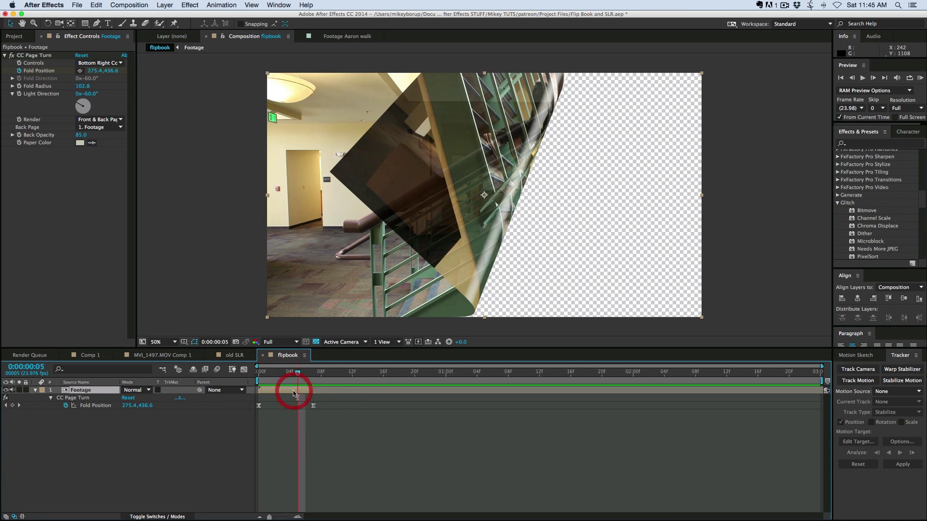
# Apply CC Force Motion Blur to the Footage layer with a Shutter Angle of 45
pyautogui.click(190, 5)
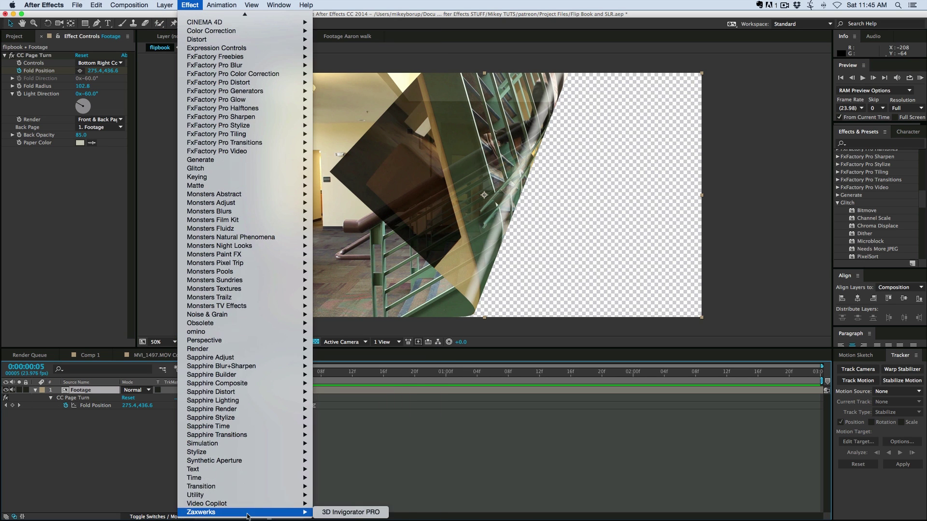
pyautogui.moveTo(204, 480)
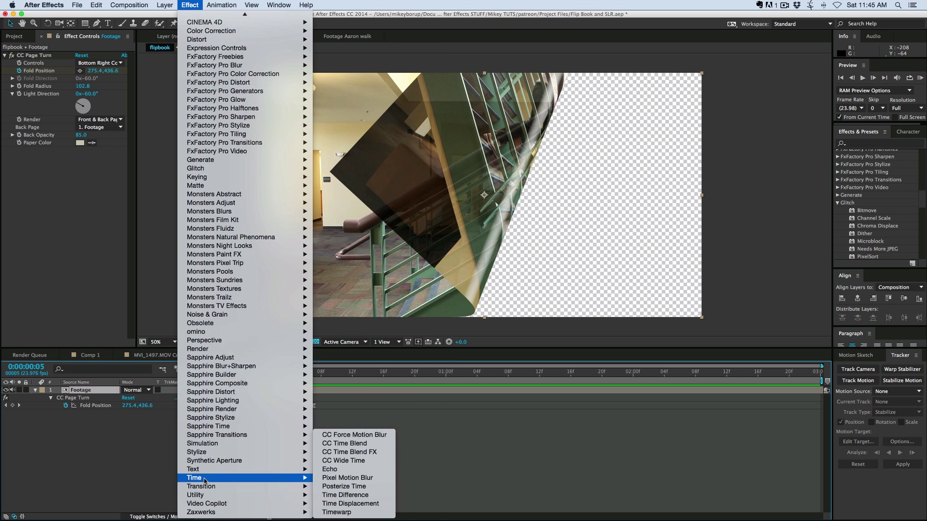
pyautogui.click(364, 435)
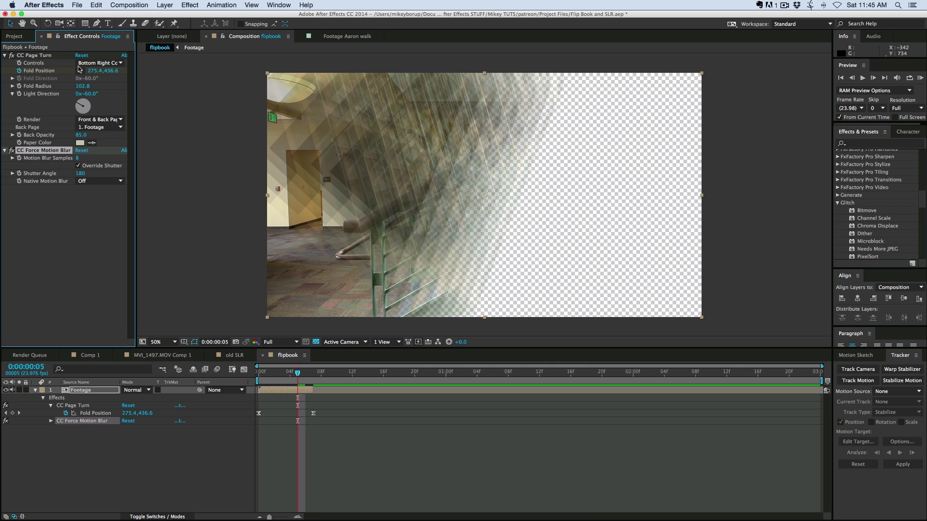
pyautogui.click(81, 173)
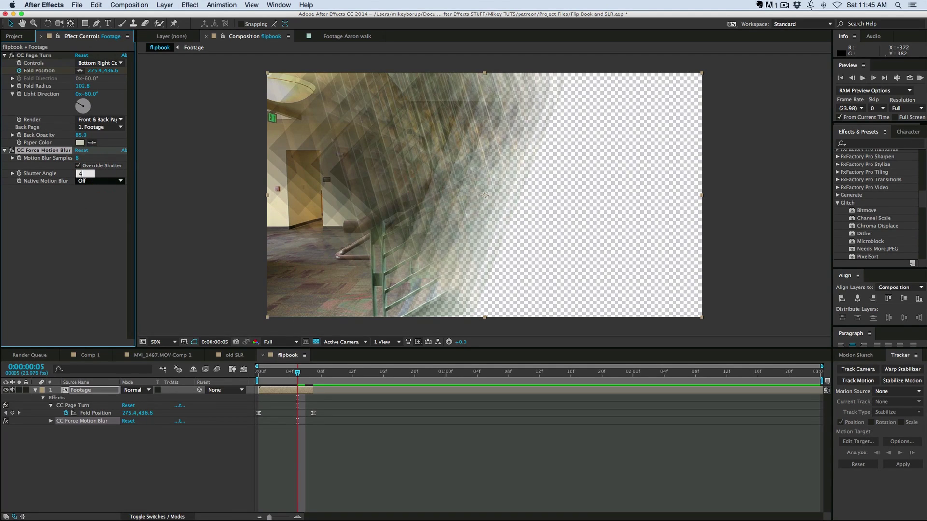
pyautogui.write('45')
pyautogui.press('Return')
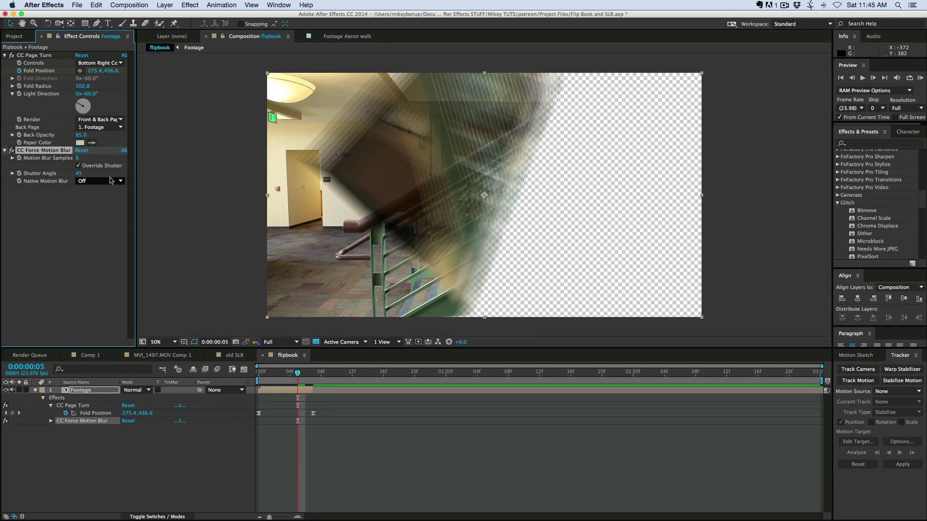
# Preview the blurred page turn and lower the Shutter Angle to 20
pyautogui.click(79, 174)
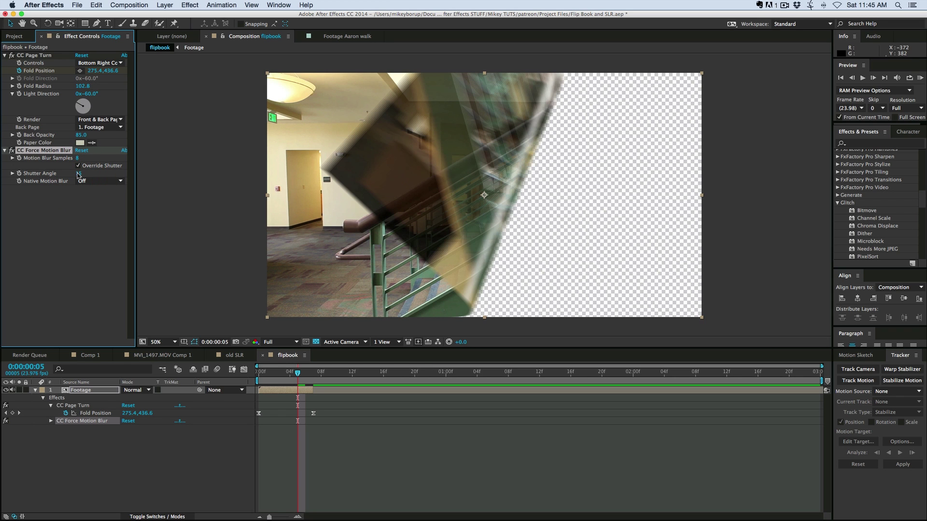
pyautogui.click(299, 385)
pyautogui.press('Home')
pyautogui.press('space')
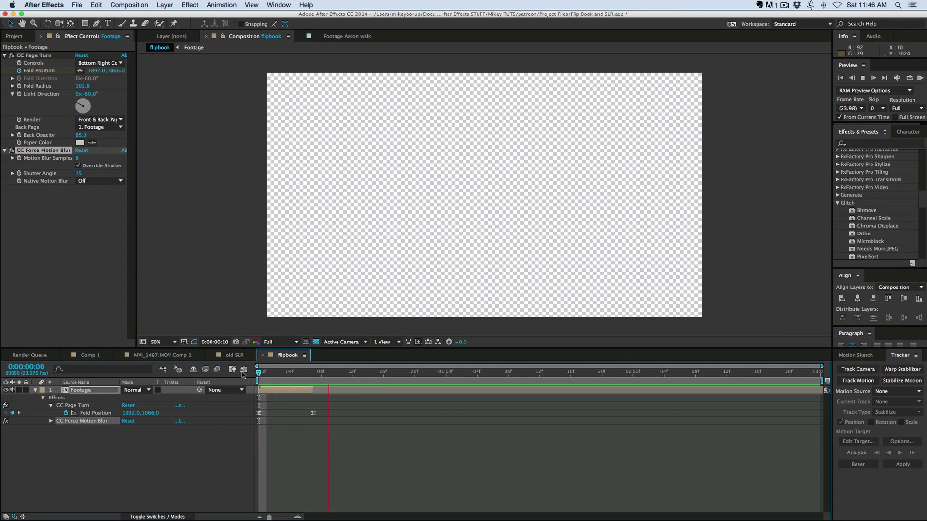
pyautogui.click(297, 374)
pyautogui.click(297, 386)
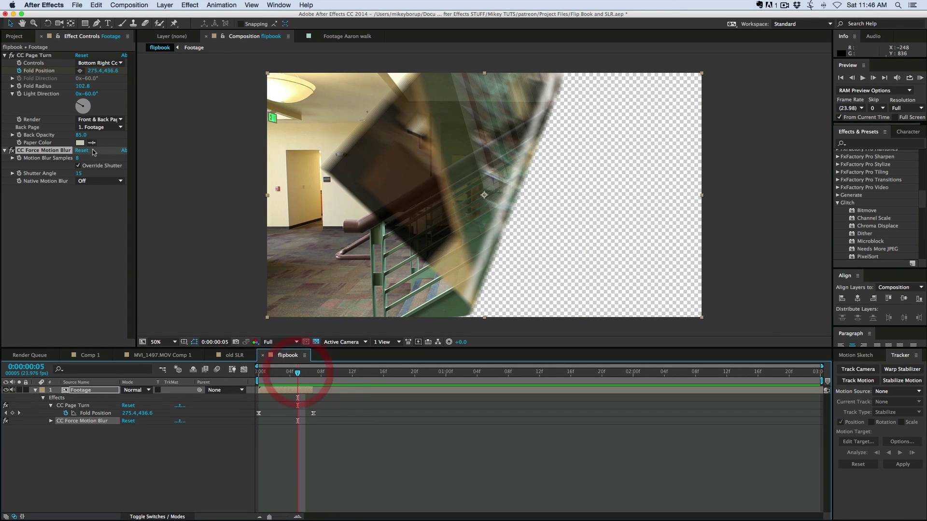
pyautogui.click(80, 174)
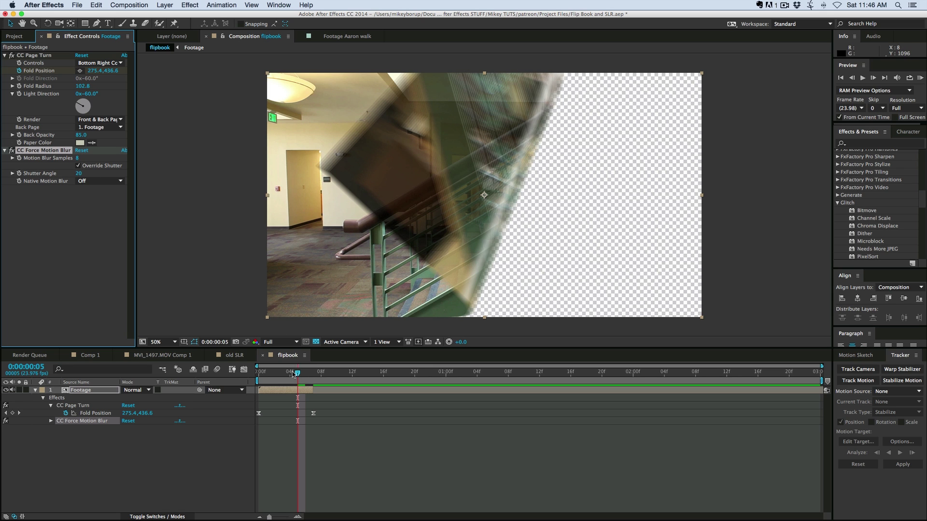
# Raise CC Page Turn's Back Opacity to 100 and preview from the start
pyautogui.moveTo(294, 374)
pyautogui.mouseDown()
pyautogui.moveTo(282, 374)
pyautogui.moveTo(295, 373)
pyautogui.mouseUp()
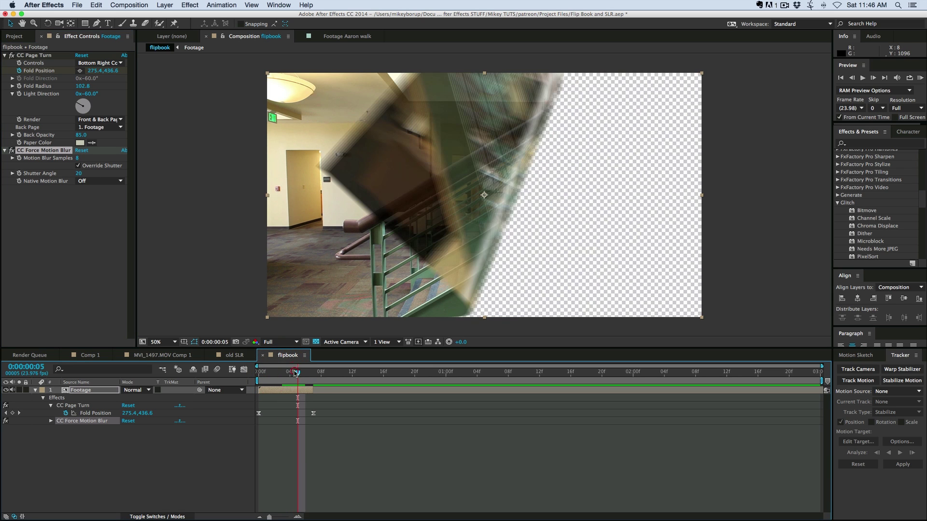
pyautogui.moveTo(83, 135); pyautogui.dragTo(107, 136)
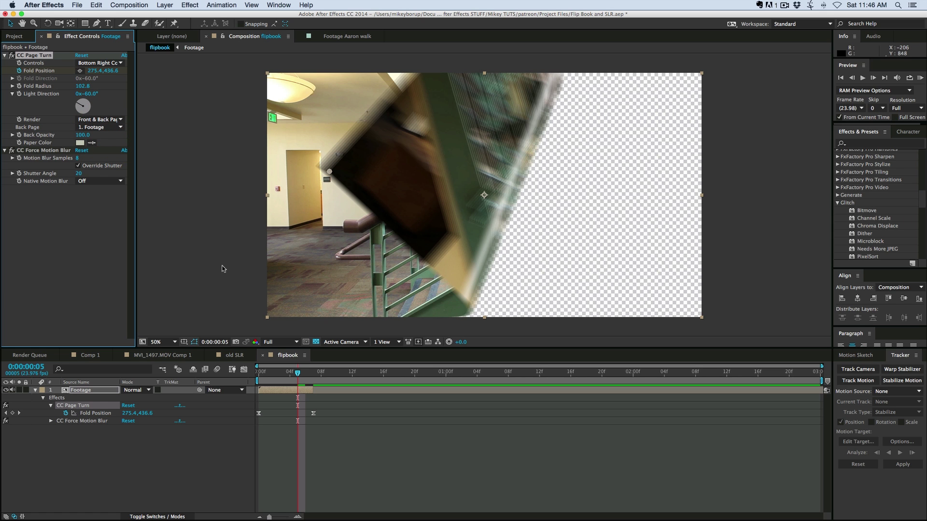
pyautogui.moveTo(297, 376); pyautogui.dragTo(261, 374)
pyautogui.click(233, 371)
pyautogui.press('space')
# Turn on the Footage layer's Motion Blur switch and preview the blurred turn
pyautogui.click(217, 369)
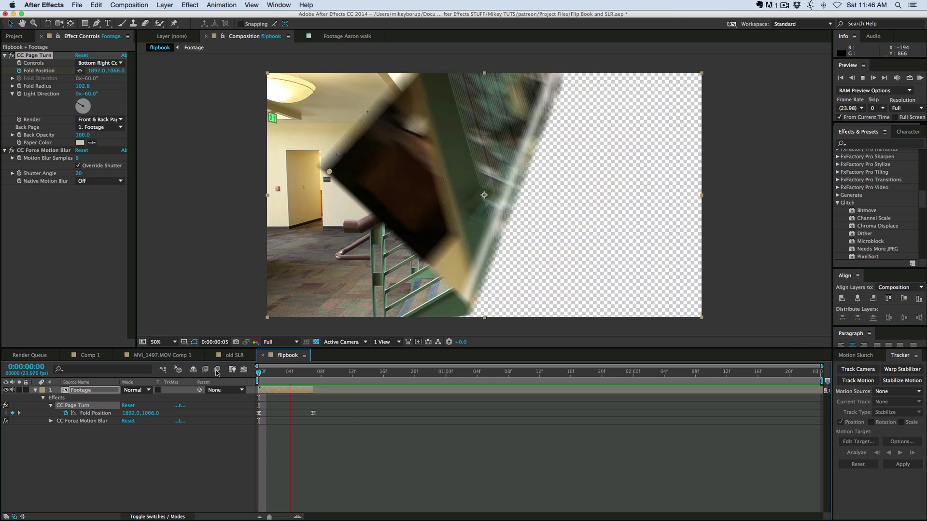
pyautogui.moveTo(260, 375); pyautogui.dragTo(217, 370)
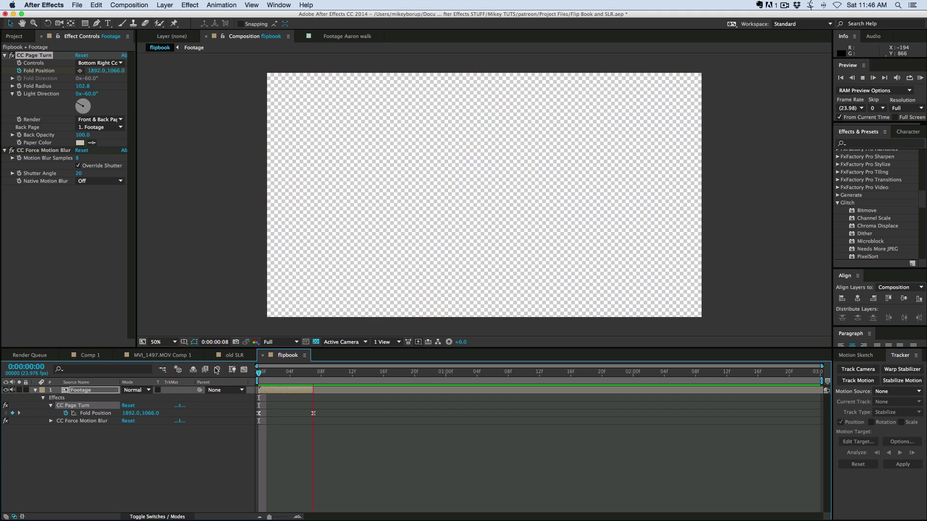
pyautogui.press('space')
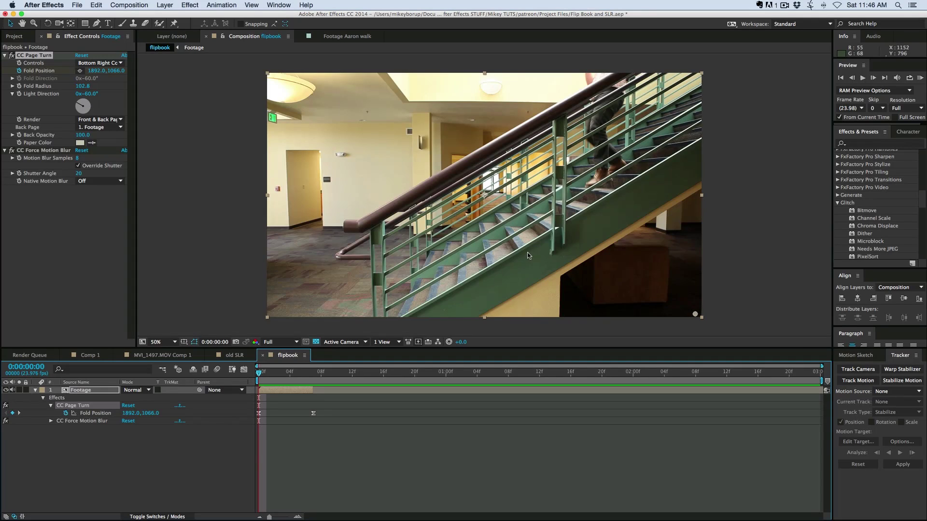
pyautogui.click(273, 391)
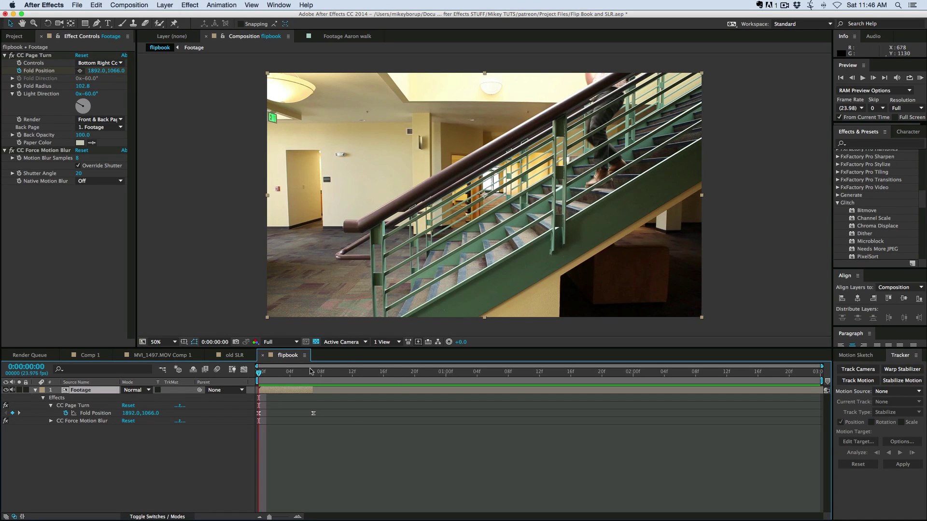
pyautogui.moveTo(249, 349); pyautogui.dragTo(249, 336)
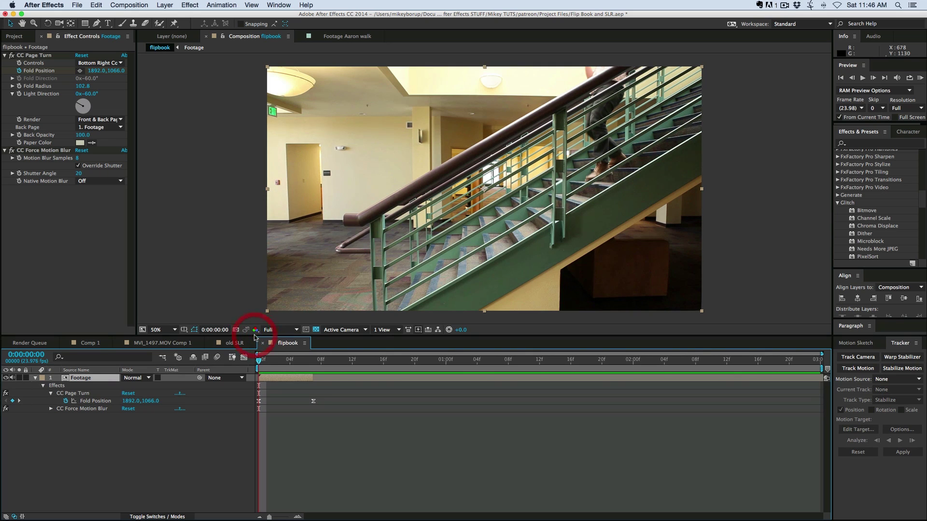
pyautogui.click(300, 433)
# Apply Layer > Time > Freeze Frame to the Footage layer
pyautogui.click(288, 378)
pyautogui.click(165, 4)
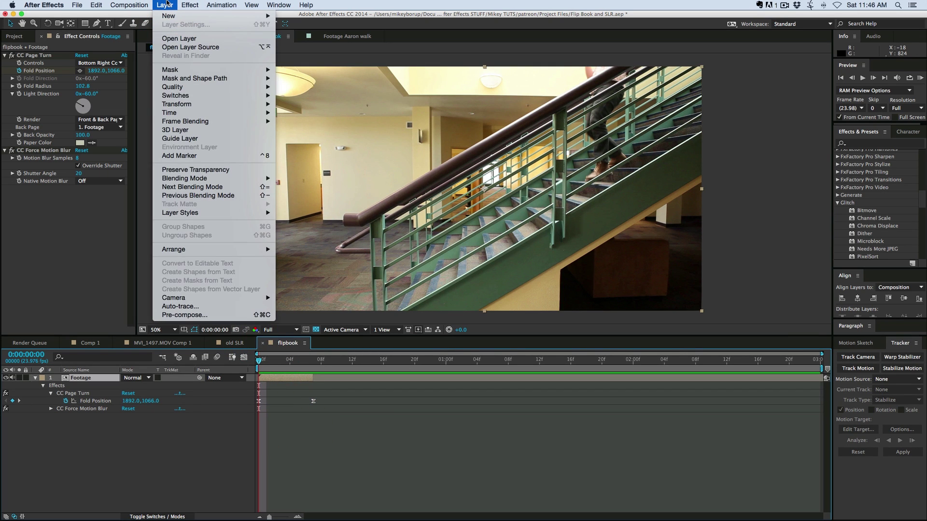
pyautogui.moveTo(188, 112)
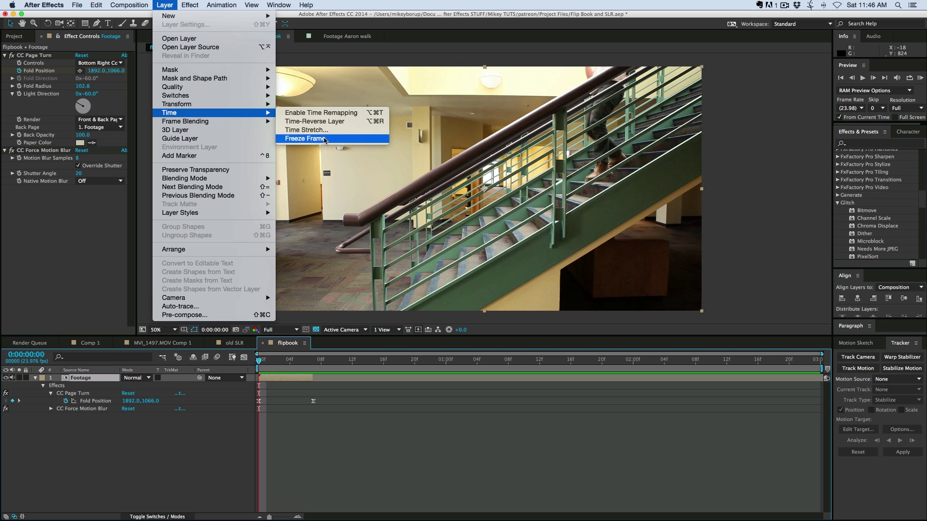
pyautogui.click(324, 139)
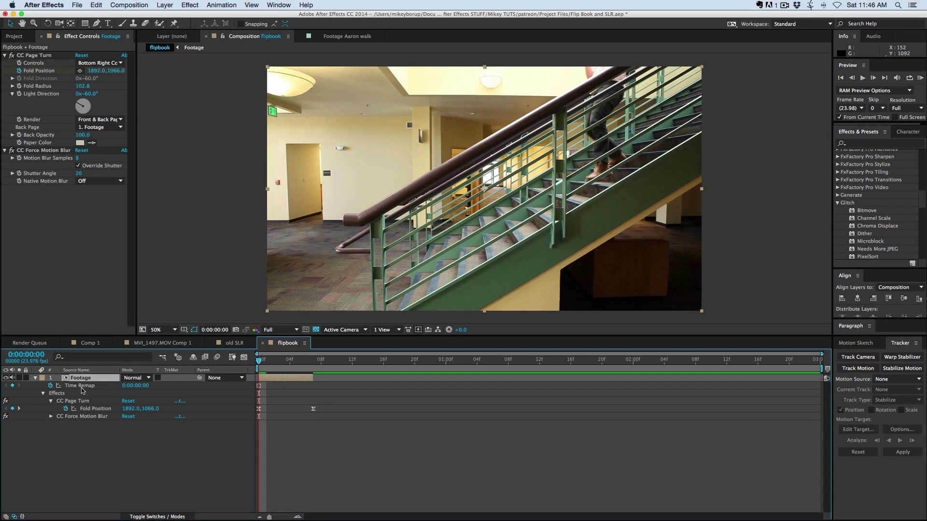
# Set the Time Remap expression to (index-1)*(1/24) and zoom the timeline to single frames
pyautogui.keyDown('alt'); pyautogui.click(50, 385); pyautogui.keyUp('alt')
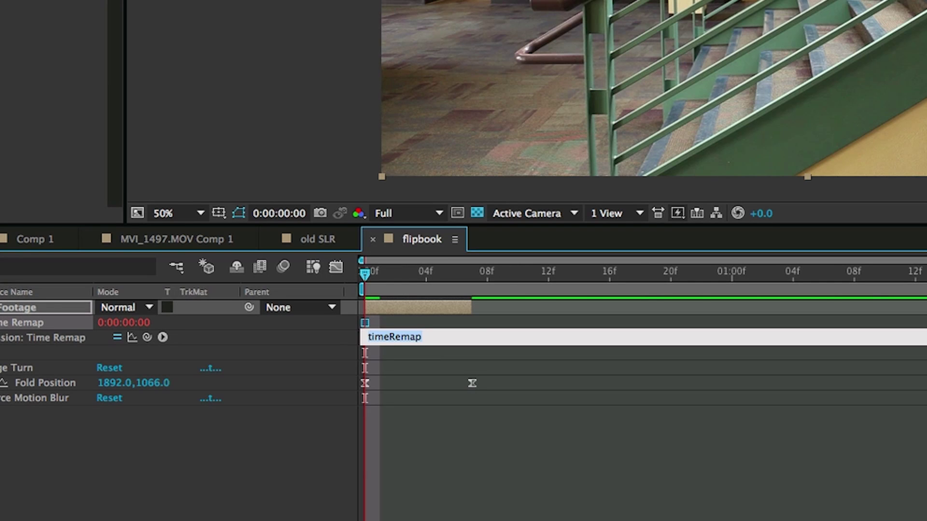
pyautogui.press('BackSpace')
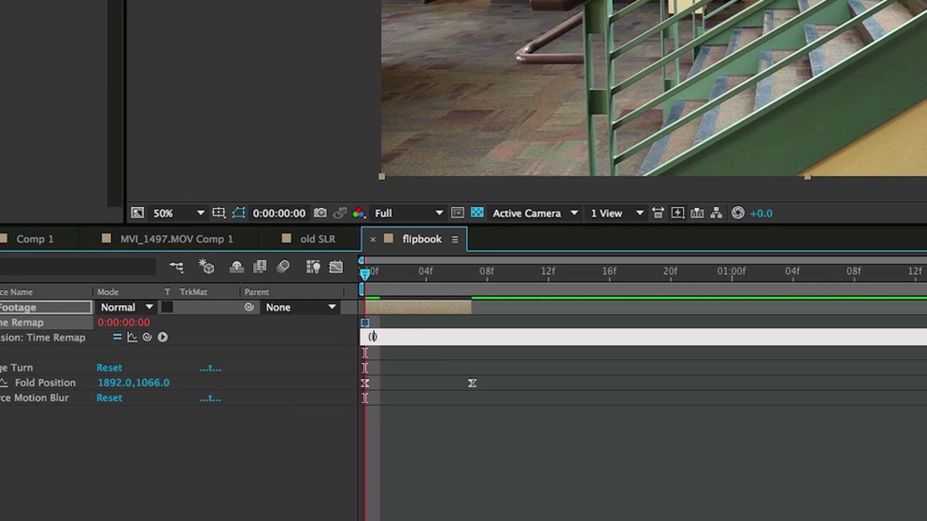
pyautogui.write('index-1')
pyautogui.write('*(1/24')
pyautogui.click(440, 433)
pyautogui.moveTo(446, 520); pyautogui.dragTo(481, 518)
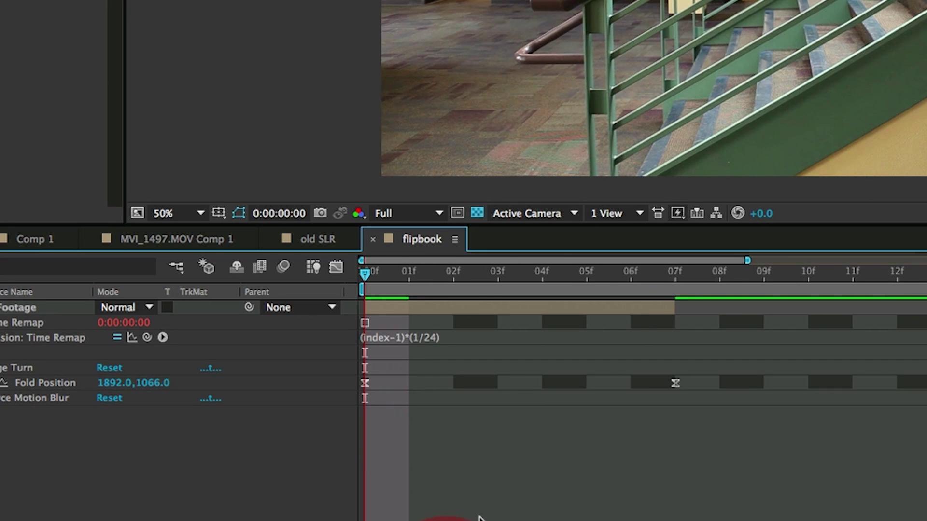
pyautogui.moveTo(418, 276); pyautogui.dragTo(331, 292)
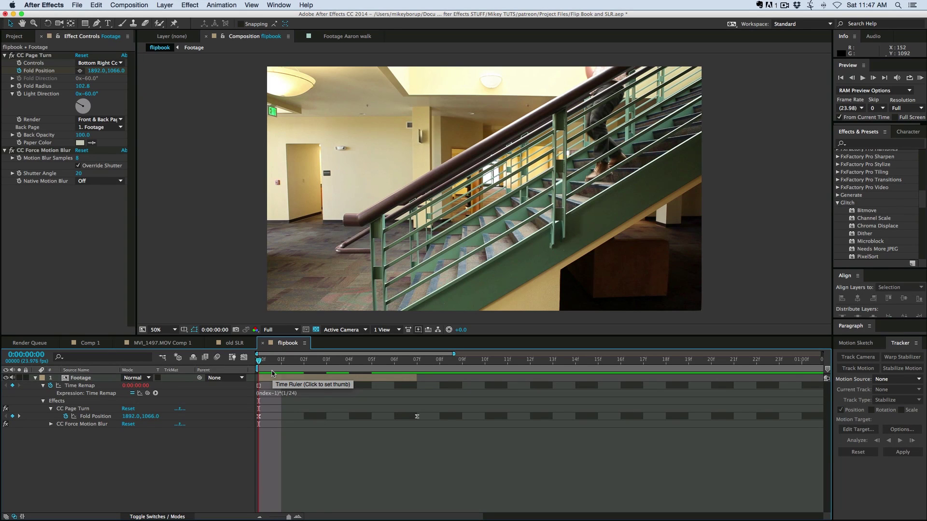
# Step through the turn, then change the Time Remap expression to (index-1)*(6/24)
pyautogui.press('space')
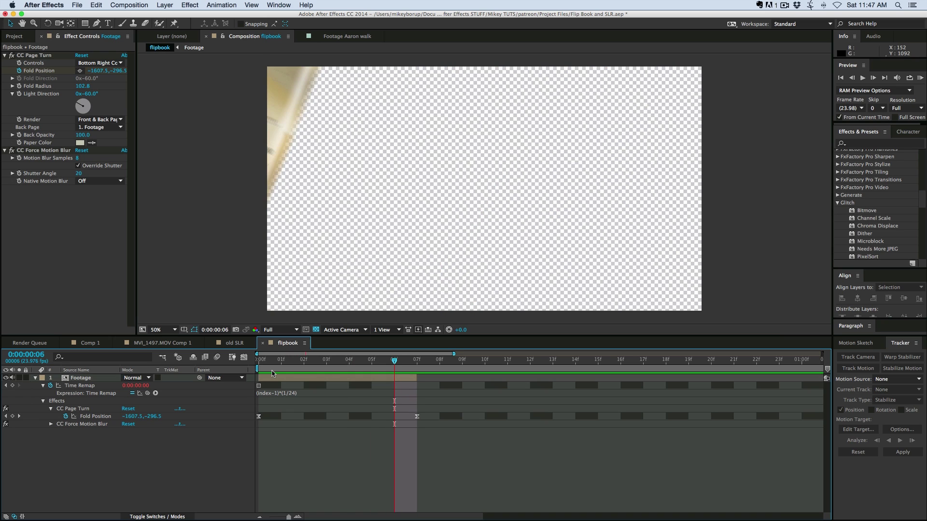
pyautogui.press('pageup')
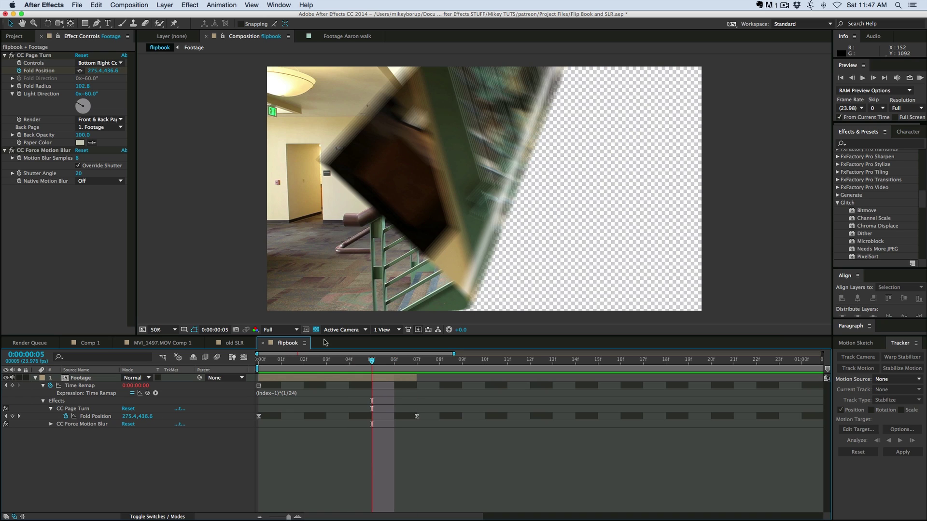
pyautogui.click(278, 378)
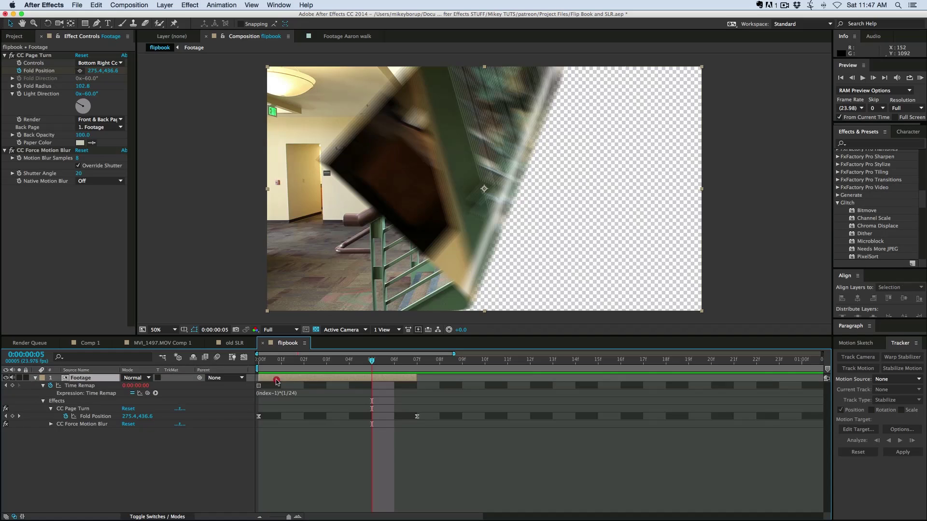
pyautogui.click(341, 378)
pyautogui.click(357, 380)
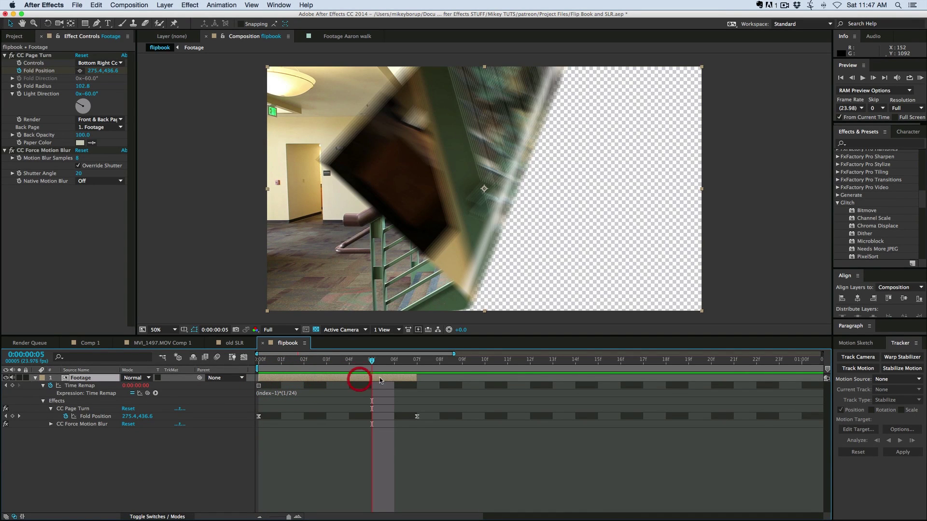
pyautogui.click(380, 375)
pyautogui.click(284, 393)
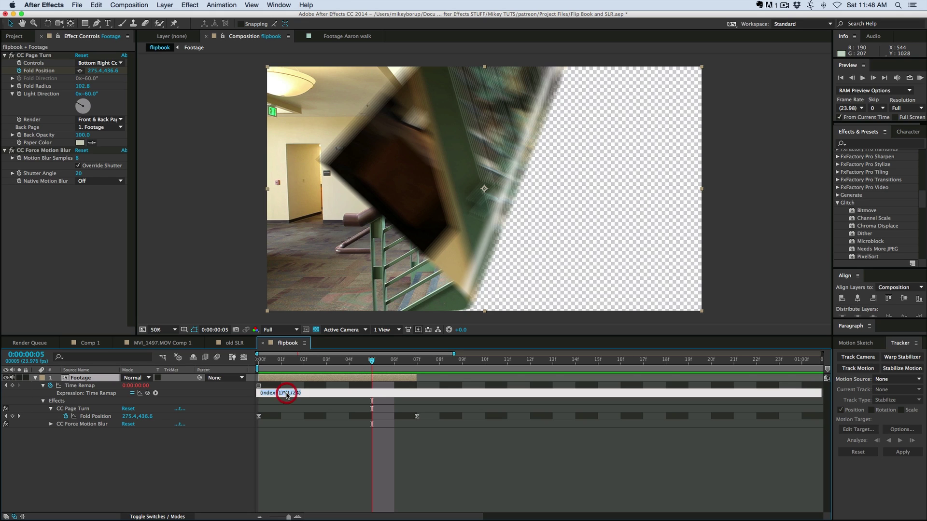
pyautogui.click(292, 392)
pyautogui.click(435, 438)
# Extend the Footage layer's out point by one frame and zoom the timeline back out
pyautogui.click(393, 379)
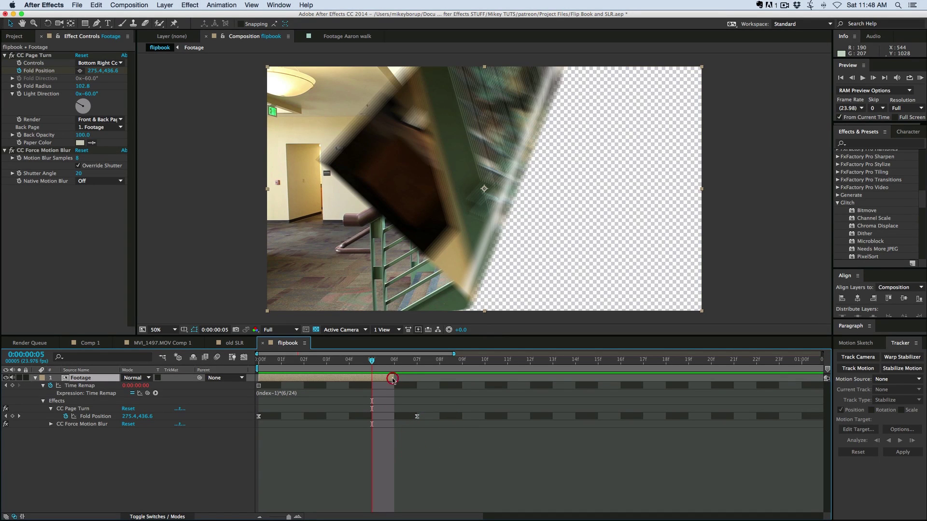
pyautogui.moveTo(393, 379)
pyautogui.mouseDown()
pyautogui.moveTo(410, 379)
pyautogui.moveTo(391, 379)
pyautogui.mouseUp()
pyautogui.moveTo(288, 518); pyautogui.dragTo(263, 519)
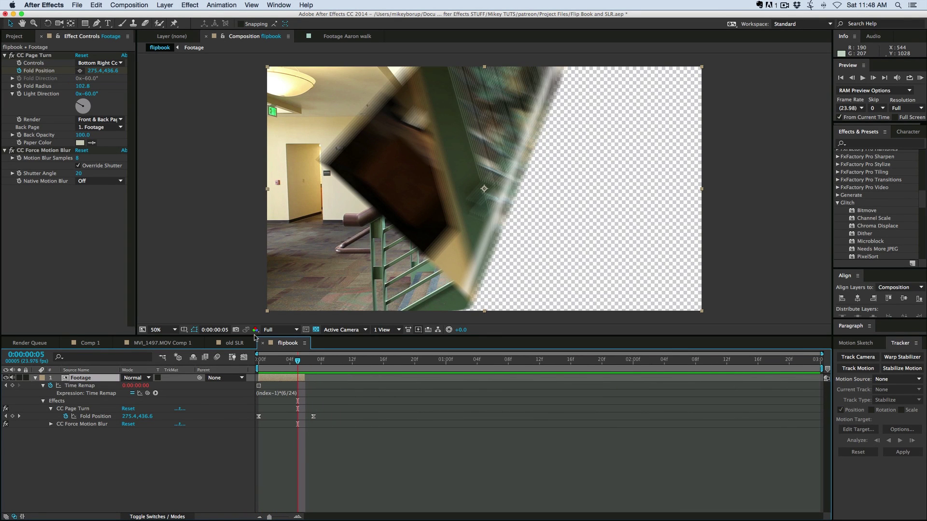
pyautogui.moveTo(254, 337); pyautogui.dragTo(253, 299)
pyautogui.click(259, 322)
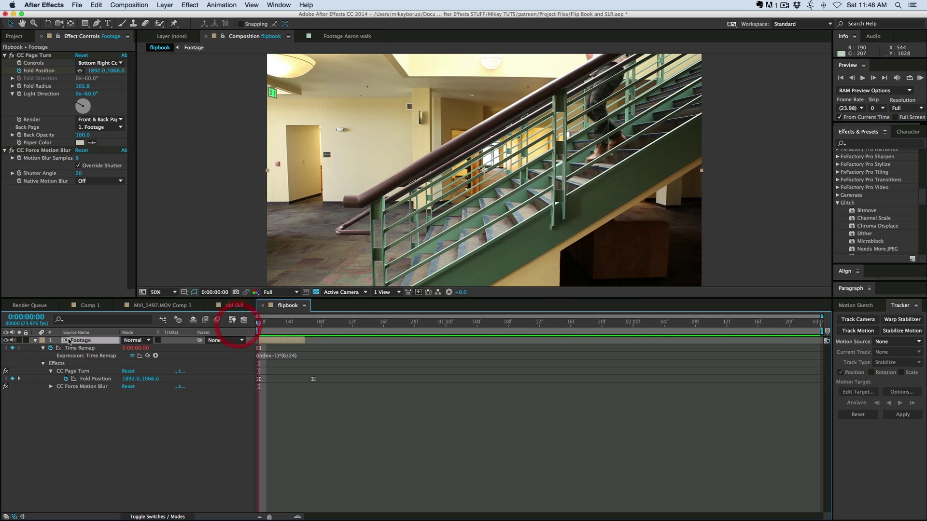
# Duplicate the Footage layer with Cmd+D until there are eleven copies
pyautogui.click(34, 342)
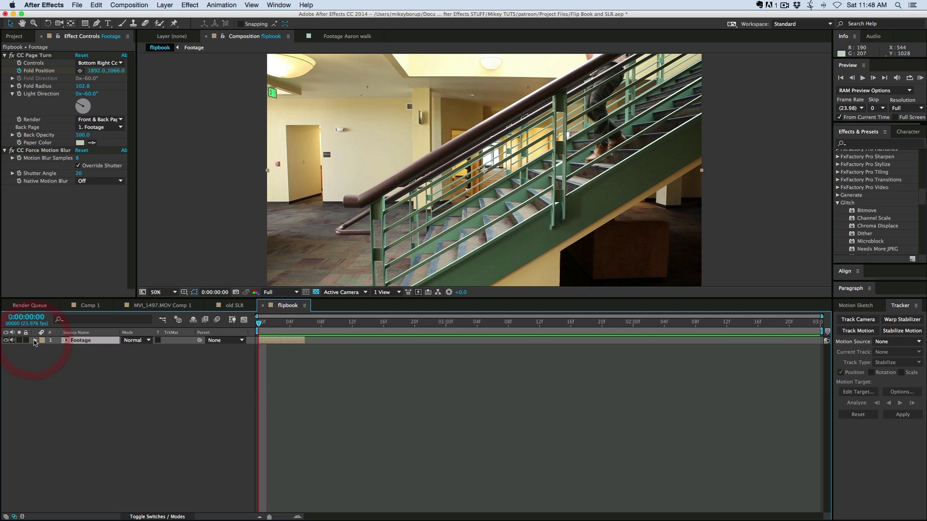
pyautogui.click(296, 368)
pyautogui.click(282, 342)
pyautogui.hotkey('ctrl', 'd')
pyautogui.hotkey('ctrl', 'd')
pyautogui.hotkey('ctrl', 'd')
pyautogui.hotkey('ctrl', 'd')
pyautogui.hotkey('ctrl', 'd')
pyautogui.hotkey('ctrl', 'd')
pyautogui.hotkey('ctrl', 'd')
pyautogui.hotkey('ctrl', 'd')
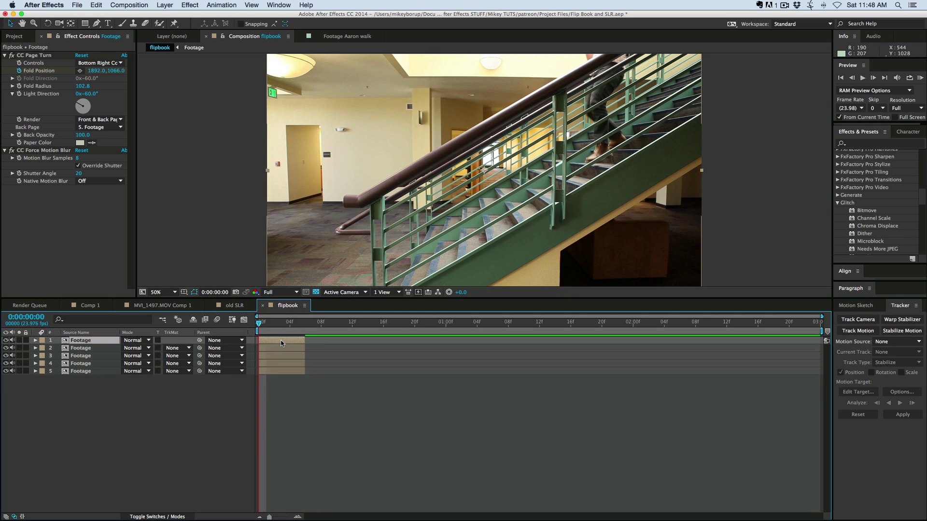
pyautogui.hotkey('ctrl', 'd')
pyautogui.hotkey('ctrl', 'd')
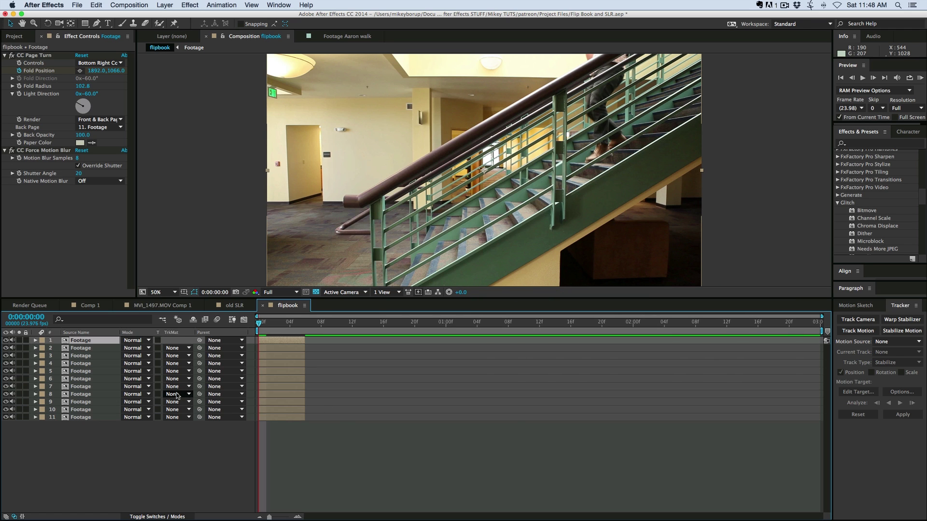
# Sequence all eleven Footage layers end to end with Keyframe Assistant > Sequence Layers
pyautogui.click(97, 342)
pyautogui.keyDown('shift'); pyautogui.click(97, 418); pyautogui.keyUp('shift')
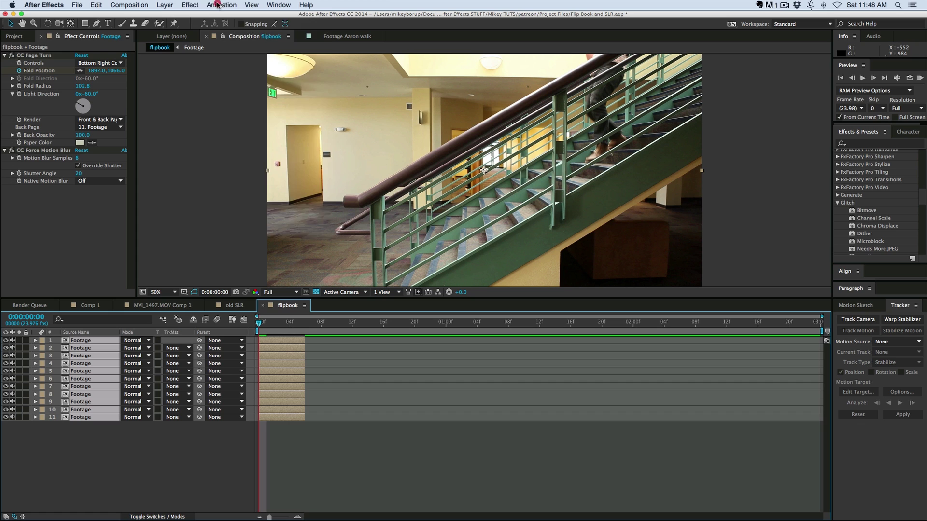
pyautogui.click(218, 5)
pyautogui.moveTo(235, 89)
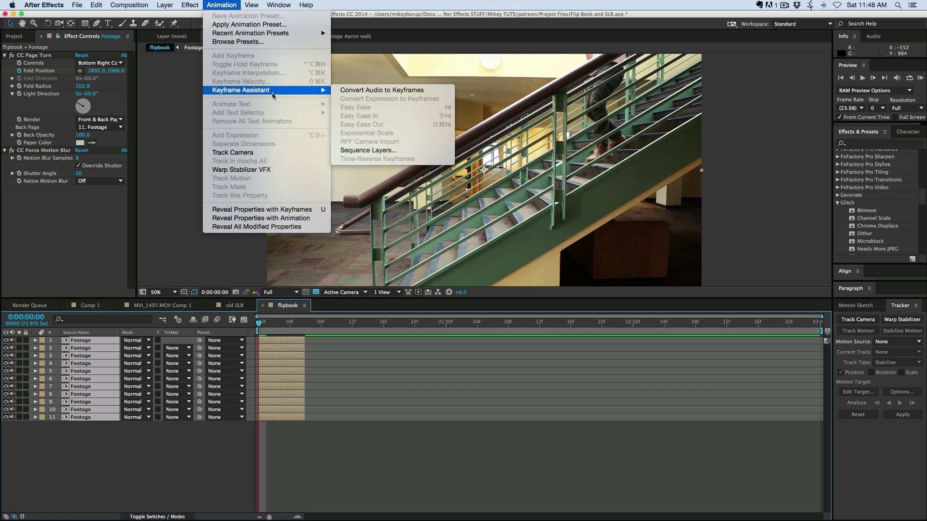
pyautogui.click(380, 150)
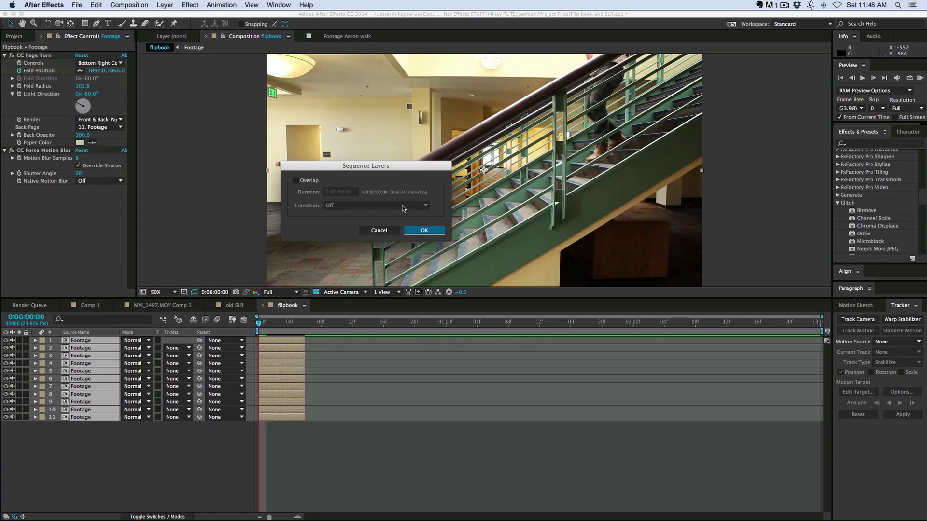
pyautogui.click(420, 231)
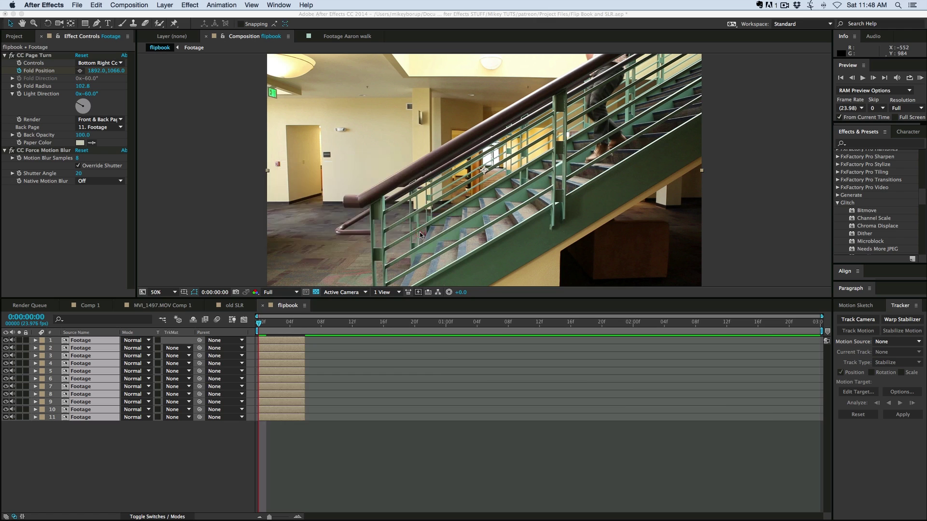
# Duplicate the last Footage layer into a twelfth and place it after layer 11
pyautogui.click(759, 434)
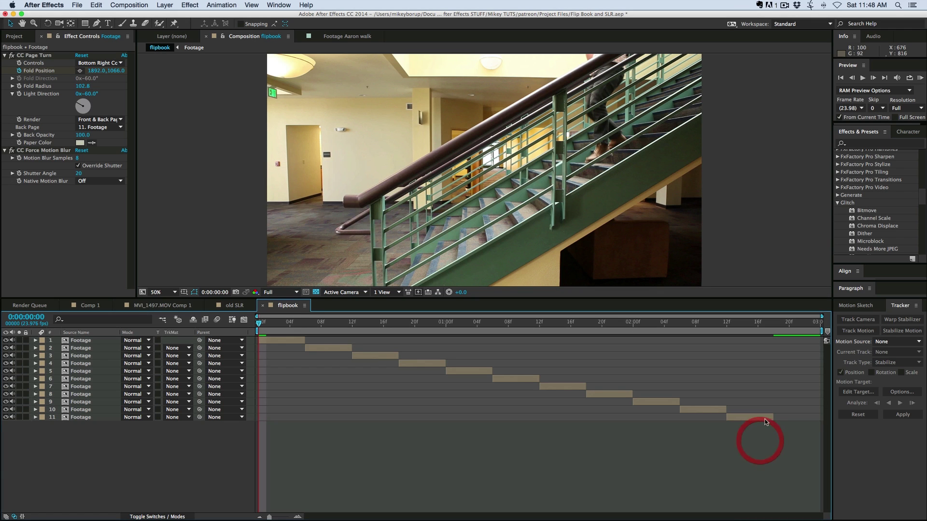
pyautogui.click(763, 417)
pyautogui.hotkey('ctrl', 'd')
pyautogui.moveTo(779, 425); pyautogui.dragTo(805, 426)
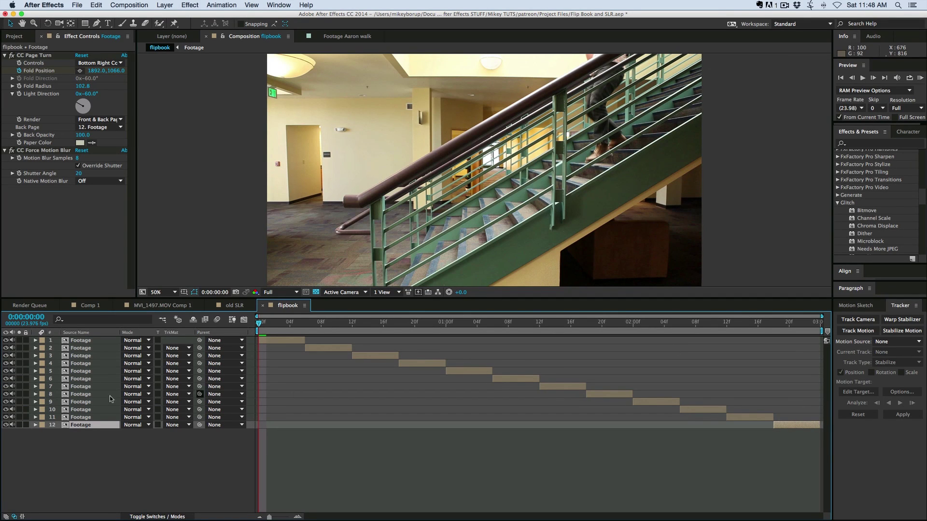
# Extend all twelve layers' in points back to frame 0 and preview the flipbook
pyautogui.click(81, 341)
pyautogui.keyDown('shift'); pyautogui.click(96, 427); pyautogui.keyUp('shift')
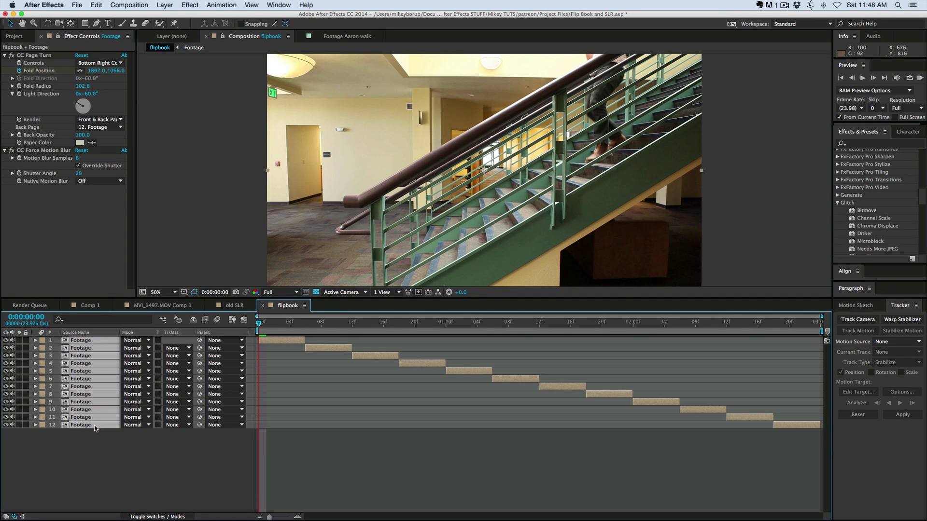
pyautogui.moveTo(302, 351); pyautogui.dragTo(77, 351)
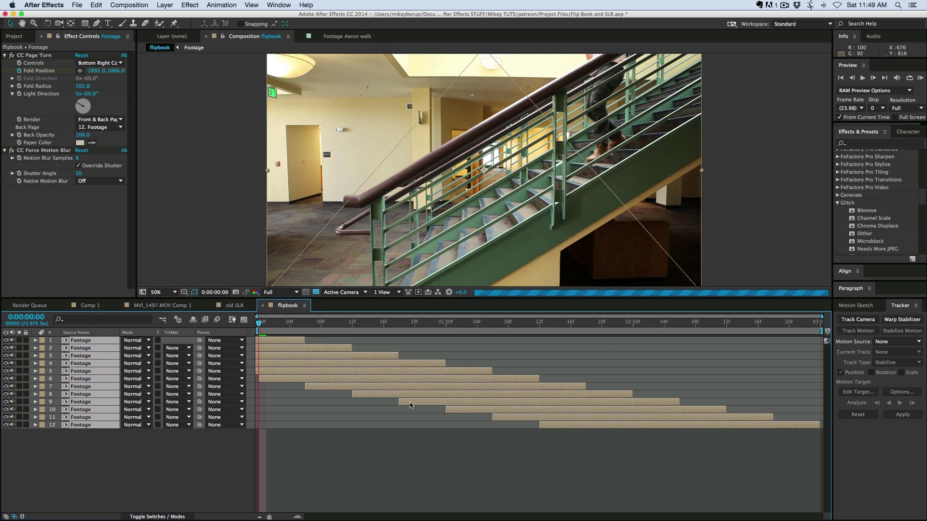
pyautogui.moveTo(398, 401); pyautogui.dragTo(296, 401)
pyautogui.press('super+z')
pyautogui.press('super+z')
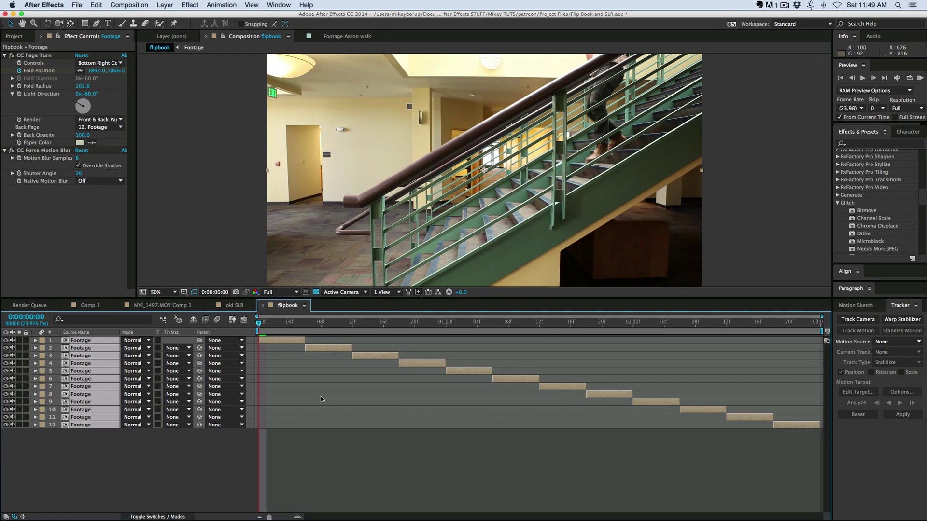
pyautogui.hotkey('alt', '[')
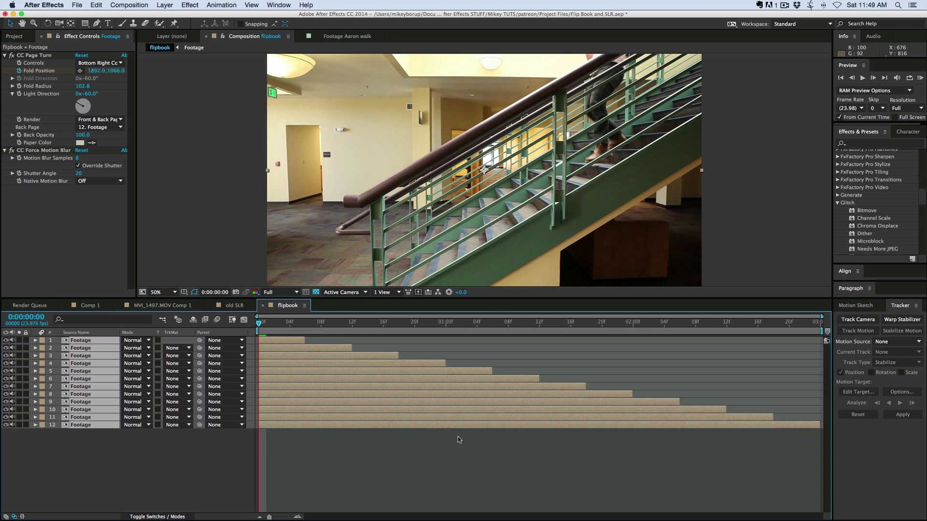
pyautogui.press('space')
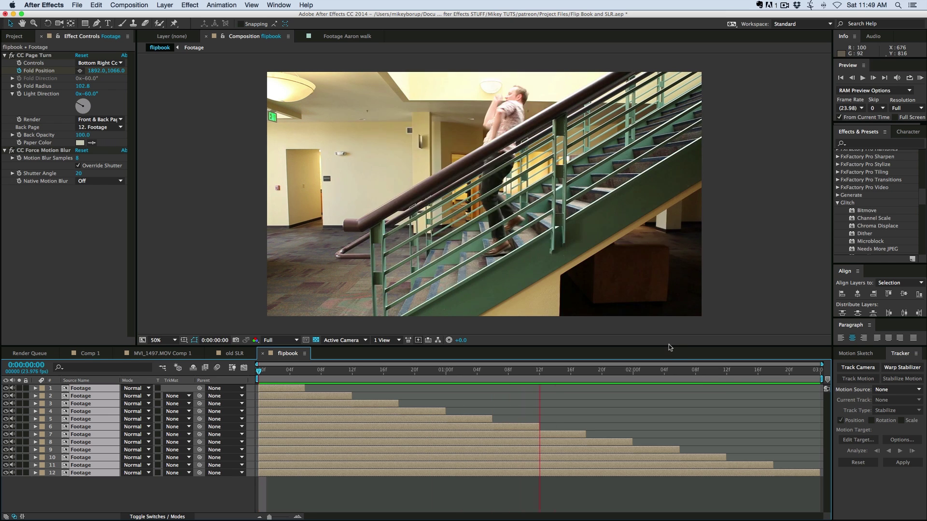
# Enlarge and tidy the timeline, then enable composition motion blur and preview from frame 0
pyautogui.press('u')
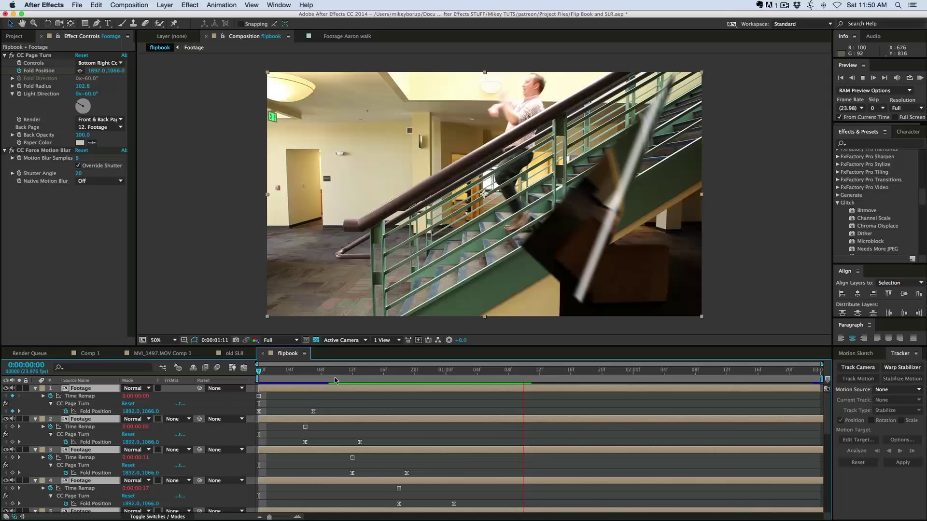
pyautogui.moveTo(237, 346); pyautogui.dragTo(245, 258)
pyautogui.click(36, 300)
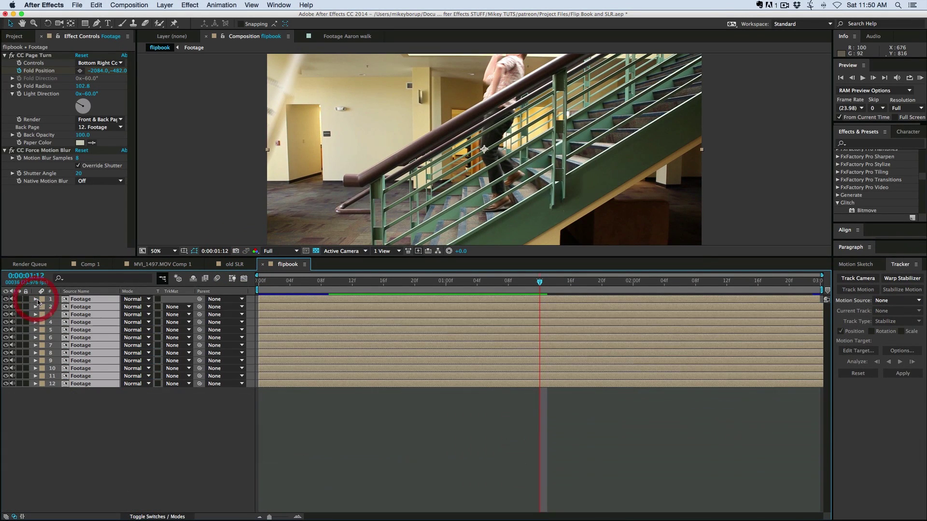
pyautogui.click(367, 435)
pyautogui.press('Home')
pyautogui.click(216, 279)
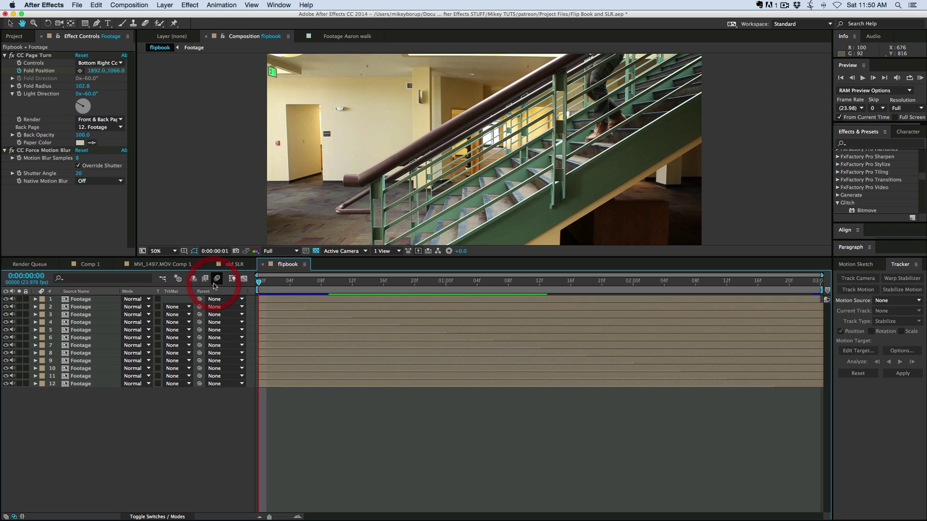
pyautogui.press('space')
# Set viewer magnification to Fit, enlarge the viewer panel, and replay the preview
pyautogui.click(162, 250)
pyautogui.click(164, 259)
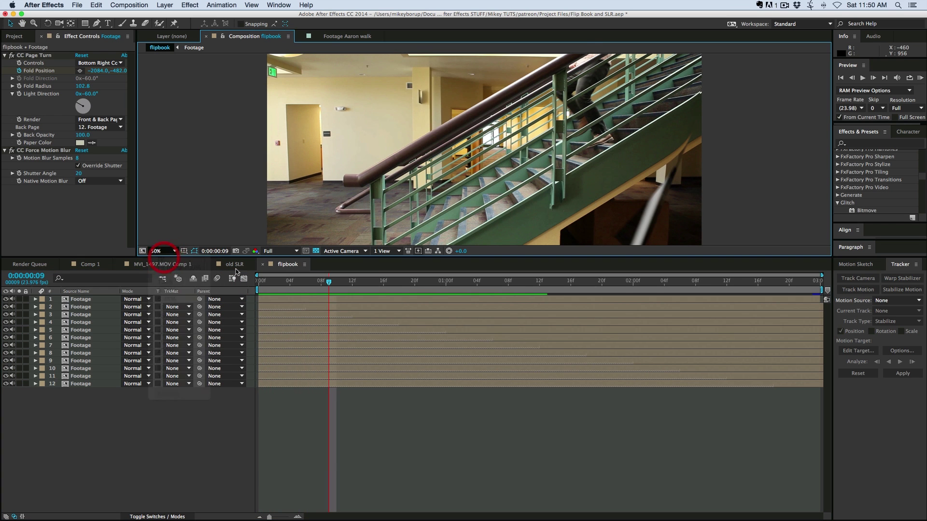
pyautogui.moveTo(244, 258); pyautogui.dragTo(253, 299)
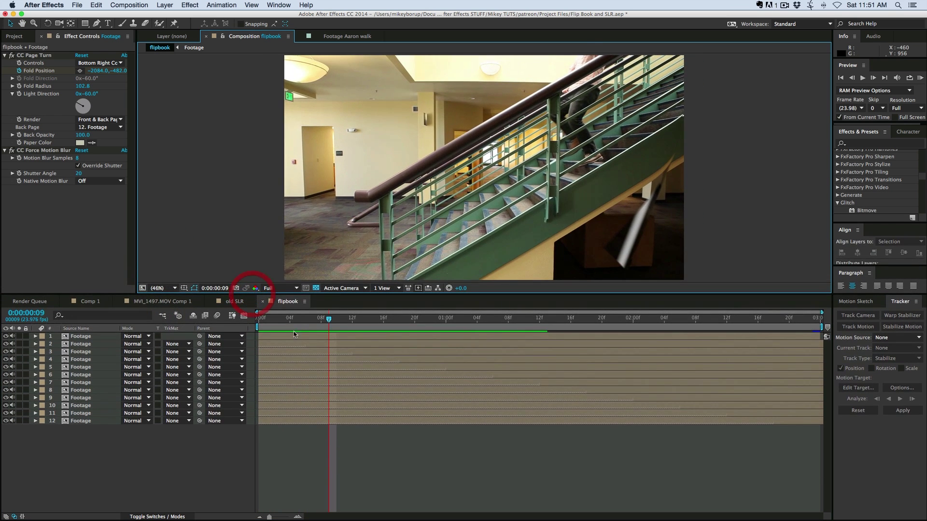
pyautogui.press('Home')
pyautogui.press('space')
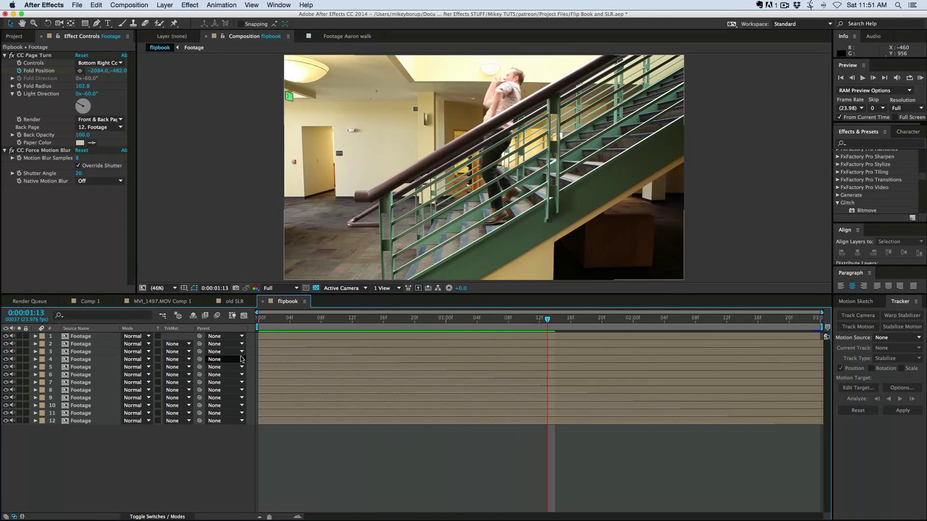
pyautogui.click(132, 463)
pyautogui.click(95, 337)
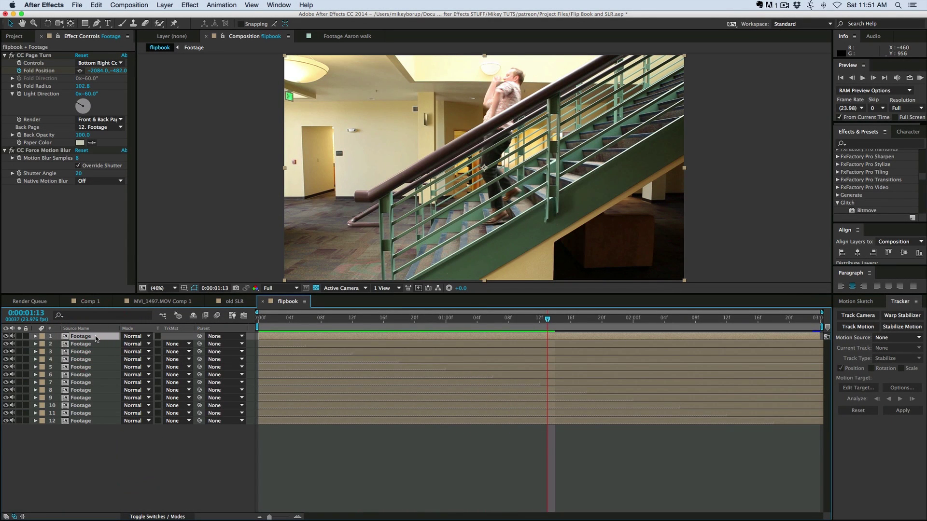
# Show layer 1's Time Remap expression (index-1)*(6/24), then return to the first frame
pyautogui.press('u')
pyautogui.click(43, 344)
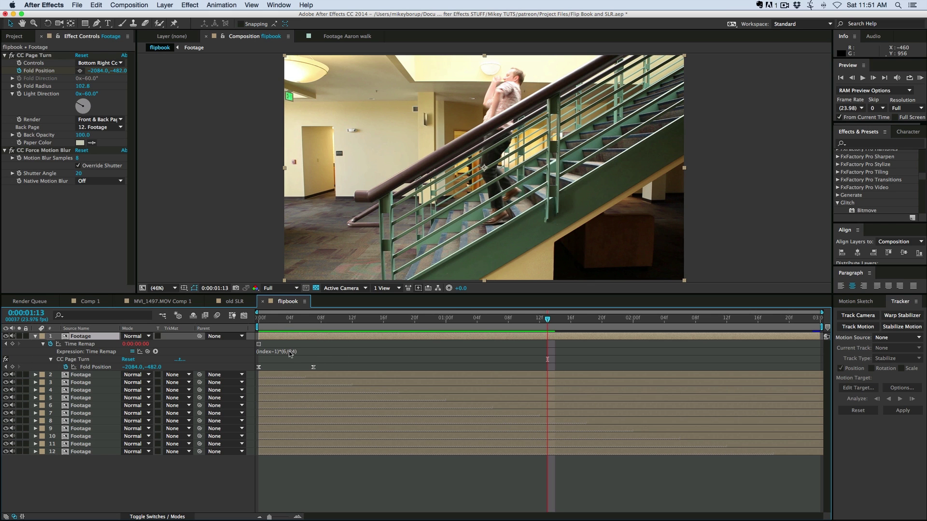
pyautogui.press('Home')
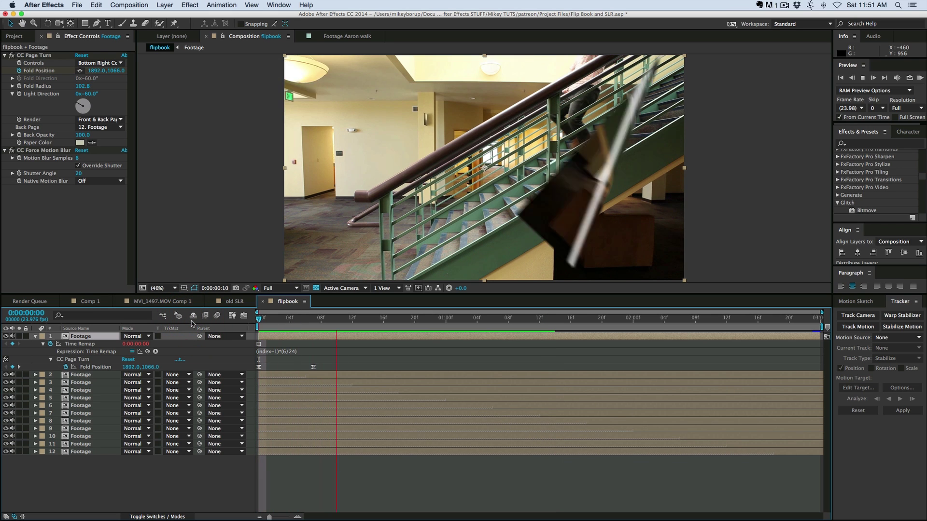